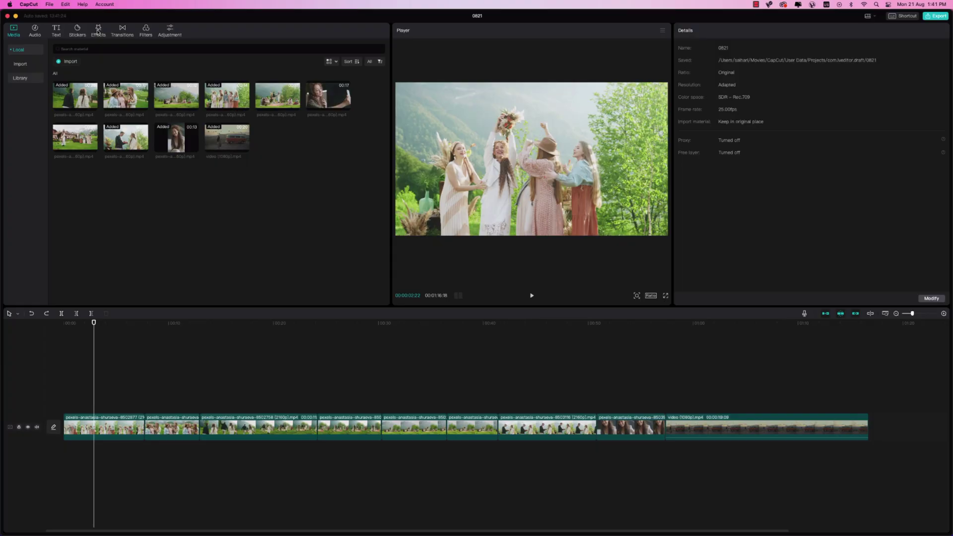
Open the video effects library and scroll down through its effect categories.
{"action": "left_click", "coordinate": [98, 31]}
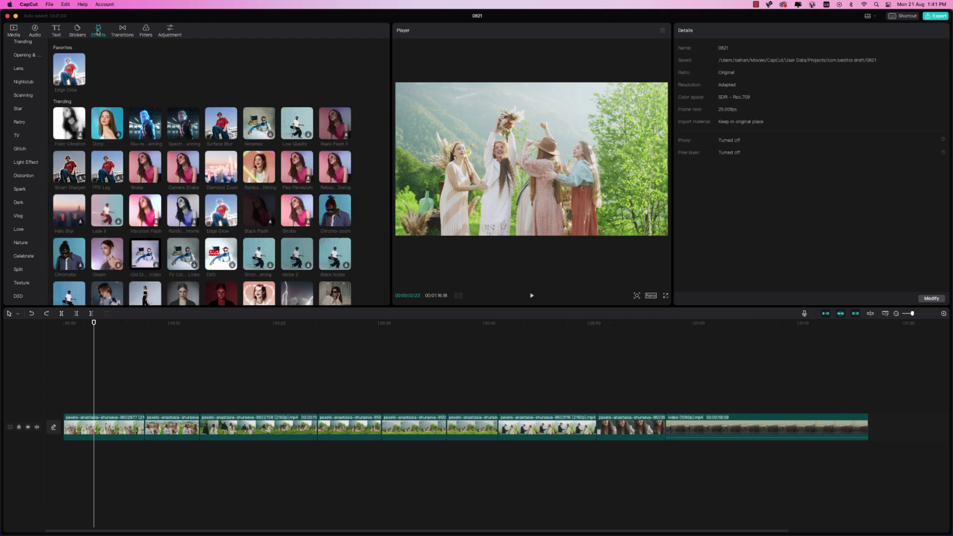
{"action": "scroll", "coordinate": [199, 178], "scroll_direction": "down", "scroll_amount": 10}
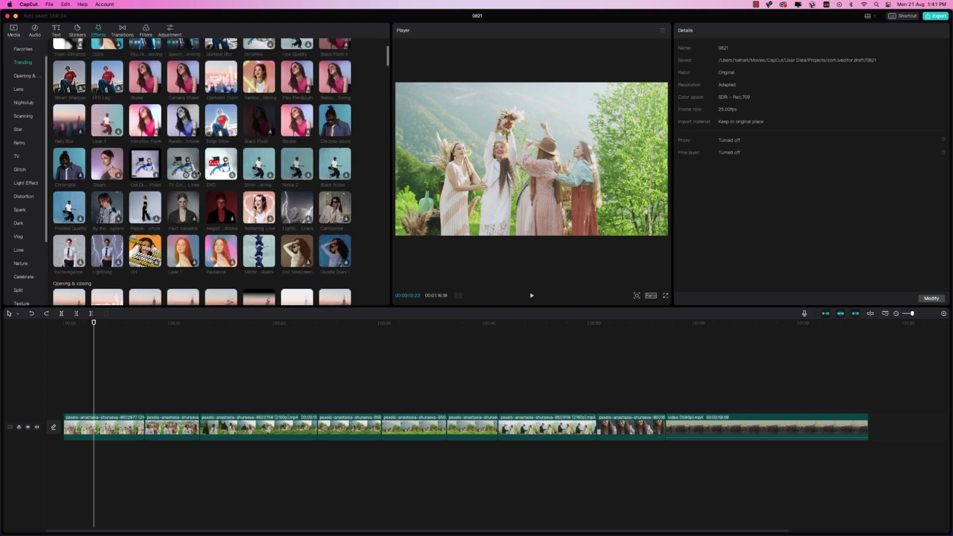
{"action": "scroll", "coordinate": [198, 172], "scroll_direction": "down", "scroll_amount": 10}
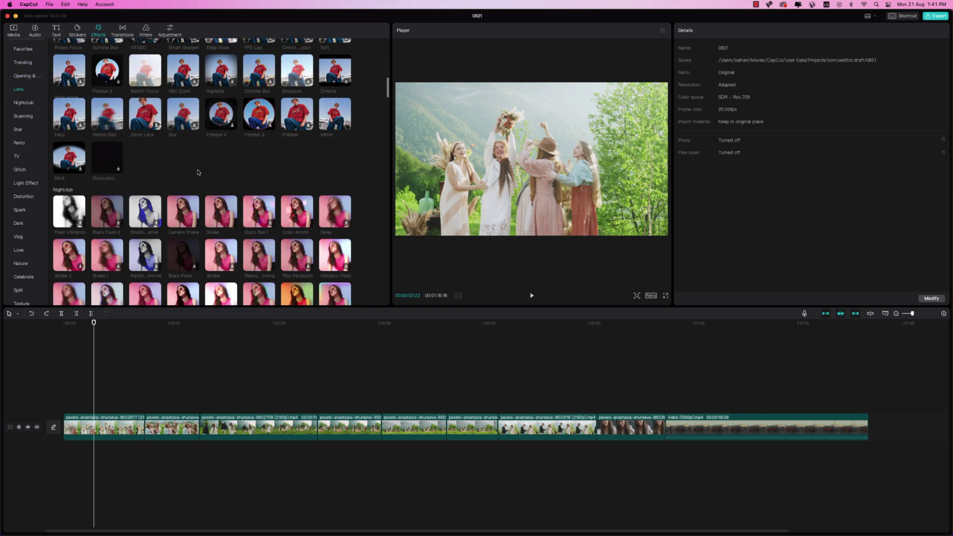
{"action": "scroll", "coordinate": [199, 173], "scroll_direction": "down", "scroll_amount": 10}
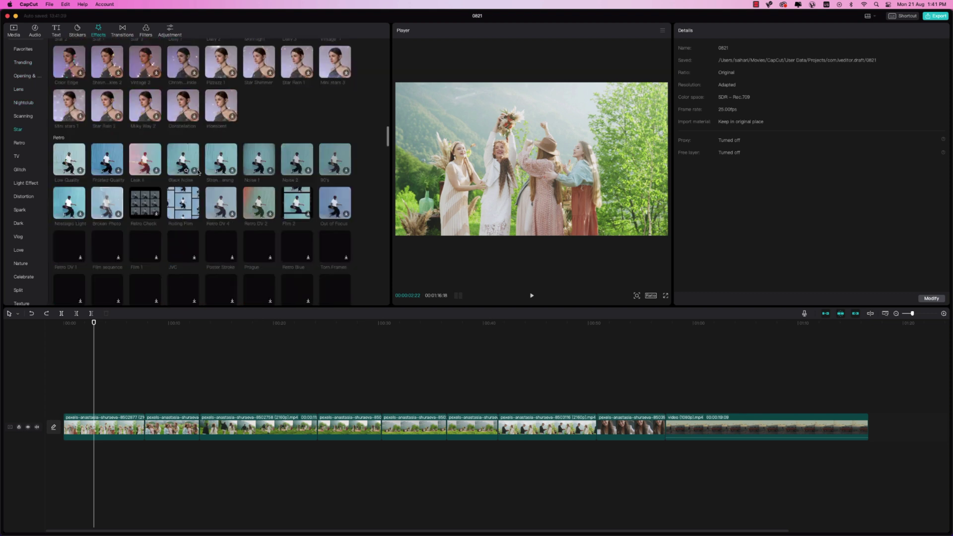
{"action": "scroll", "coordinate": [198, 171], "scroll_direction": "down", "scroll_amount": 3}
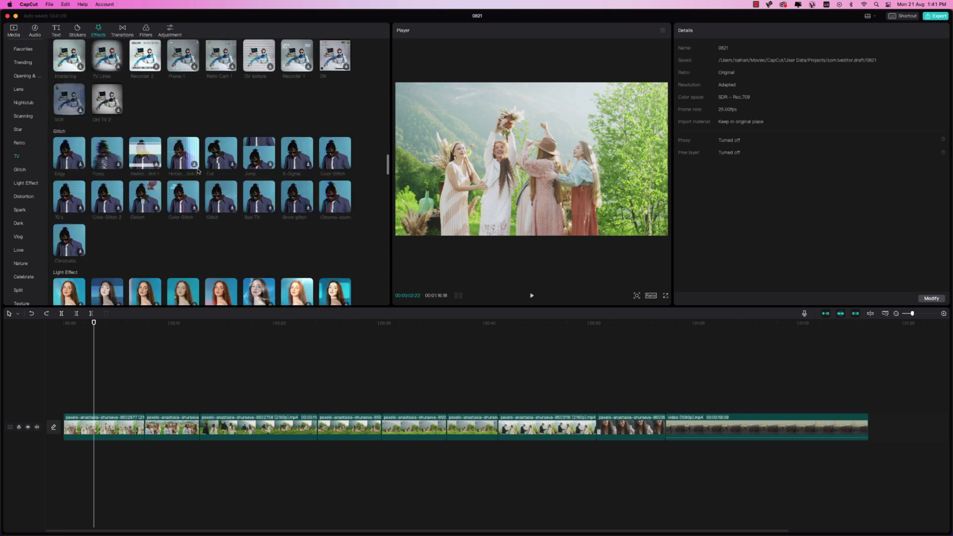
{"action": "scroll", "coordinate": [198, 171], "scroll_direction": "down", "scroll_amount": 8}
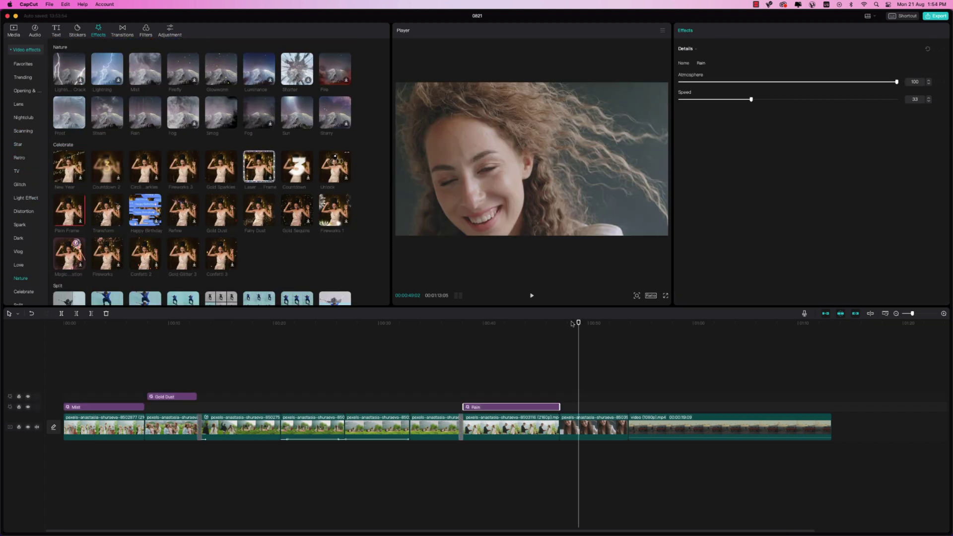
Select the clip after Rain near 48 s and browse its settings to reach the face Enhance options.
{"action": "mouse_move", "coordinate": [579, 324]}
{"action": "left_mouse_down"}
{"action": "mouse_move", "coordinate": [555, 327]}
{"action": "mouse_move", "coordinate": [569, 332]}
{"action": "left_mouse_up"}
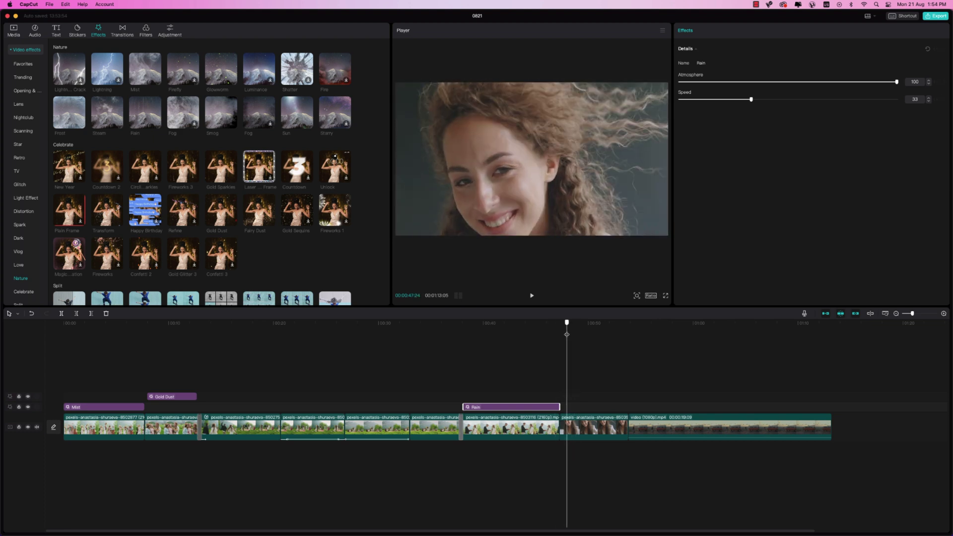
{"action": "left_click", "coordinate": [585, 426]}
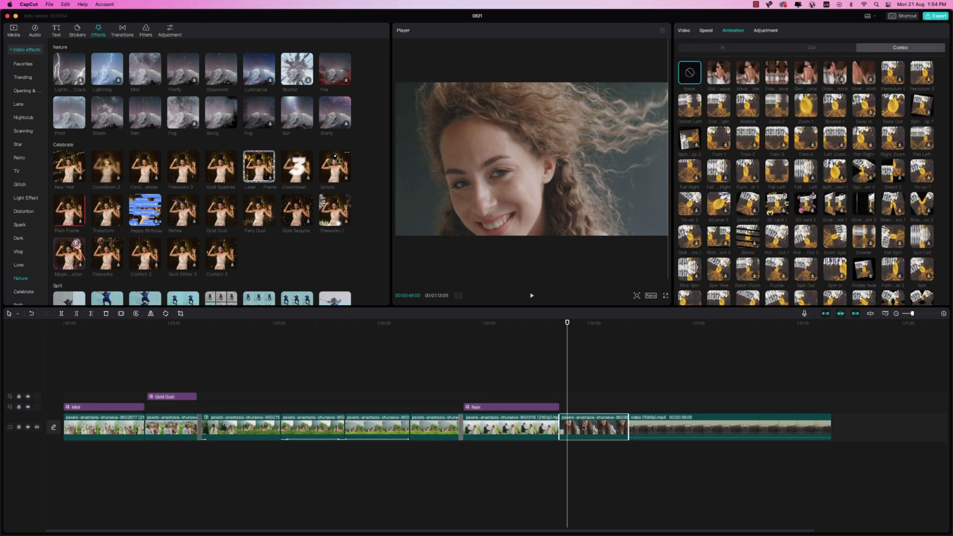
{"action": "left_click", "coordinate": [765, 30]}
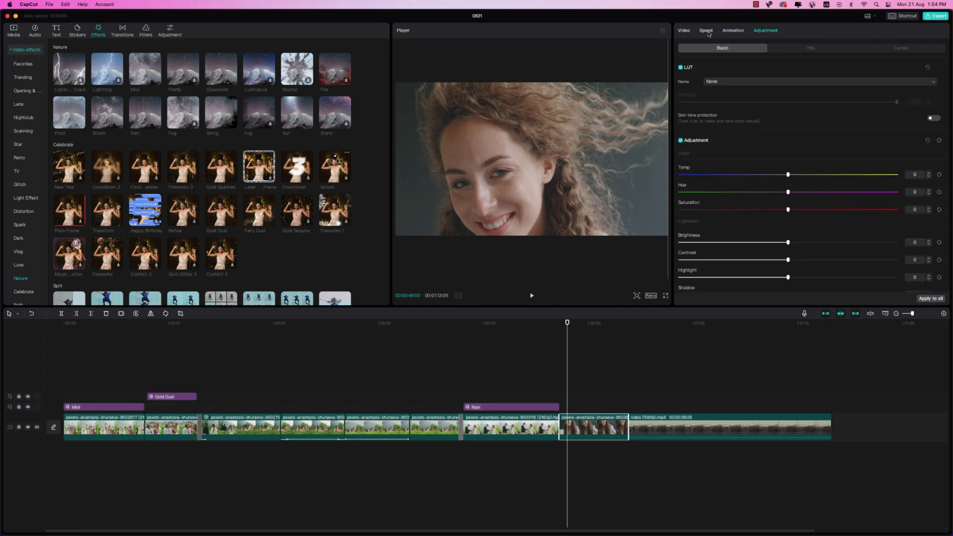
{"action": "left_click", "coordinate": [685, 31]}
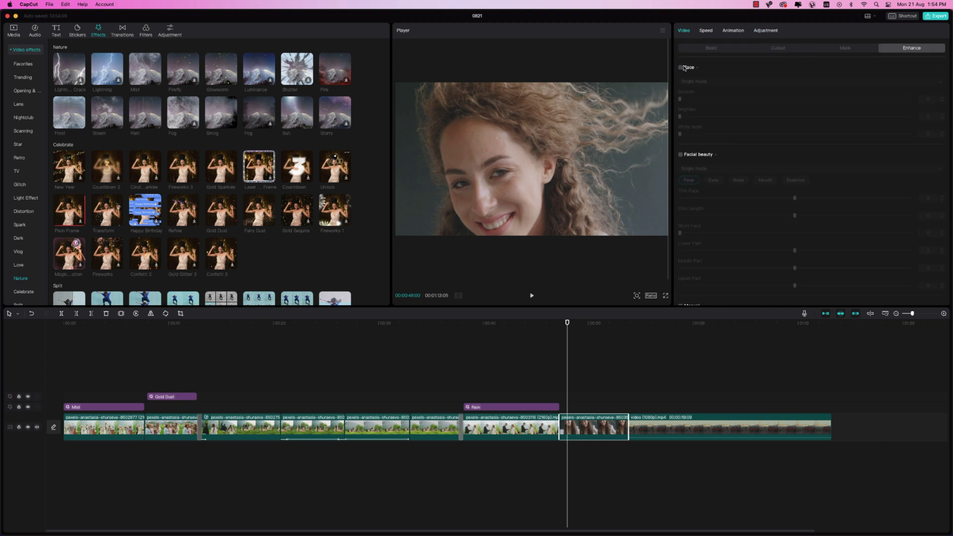
{"action": "left_click", "coordinate": [708, 49]}
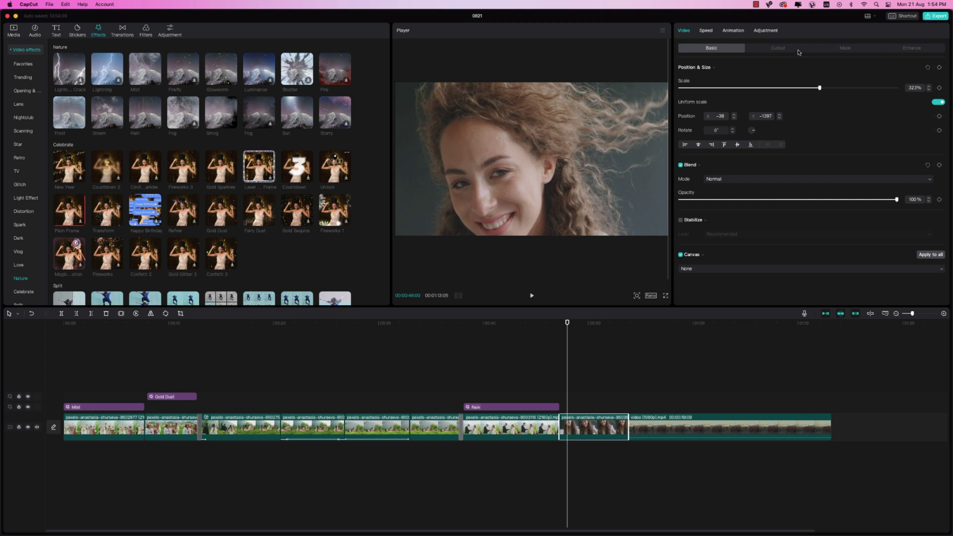
{"action": "left_click", "coordinate": [779, 48]}
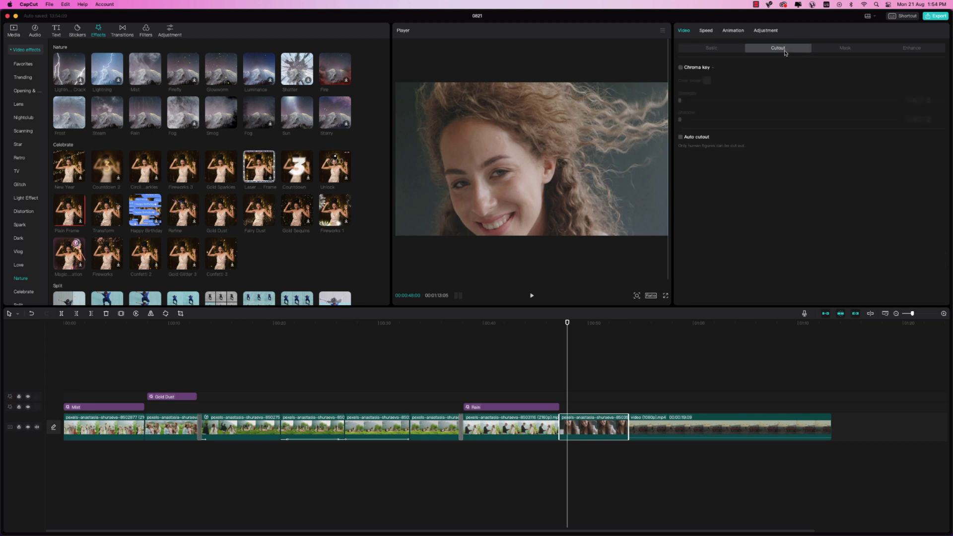
{"action": "left_click", "coordinate": [844, 50]}
{"action": "left_click", "coordinate": [906, 50]}
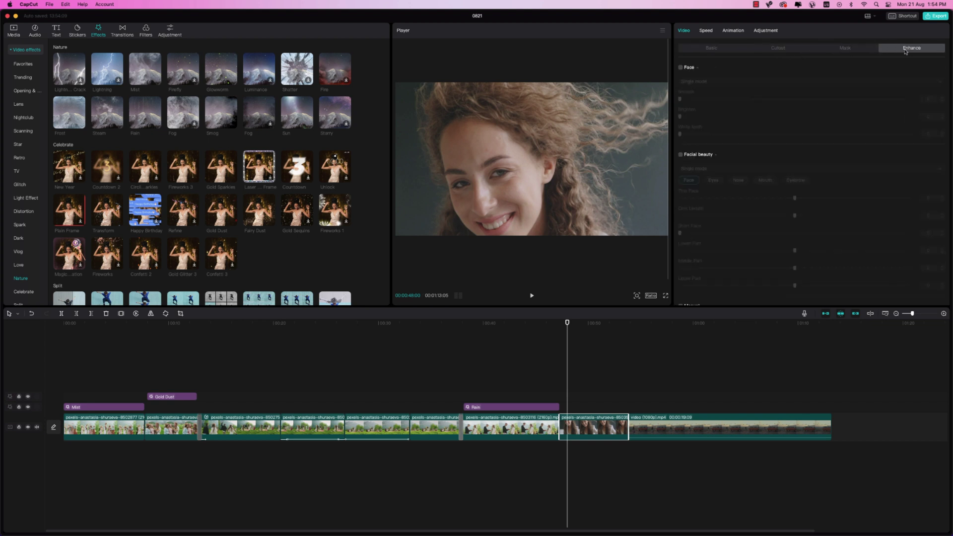
Enable Face retouching, Facial beauty and Makeup for the clip.
{"action": "left_click", "coordinate": [681, 69]}
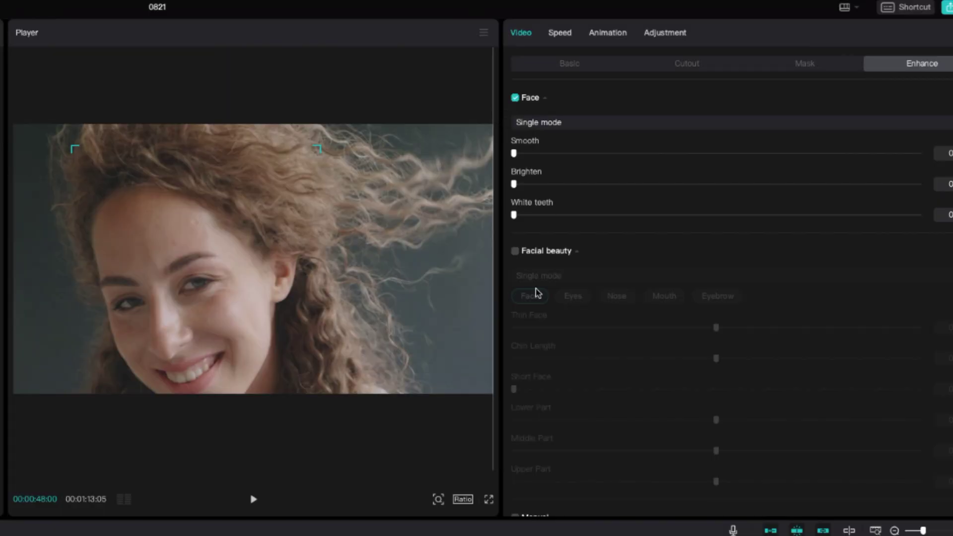
{"action": "left_click", "coordinate": [516, 251]}
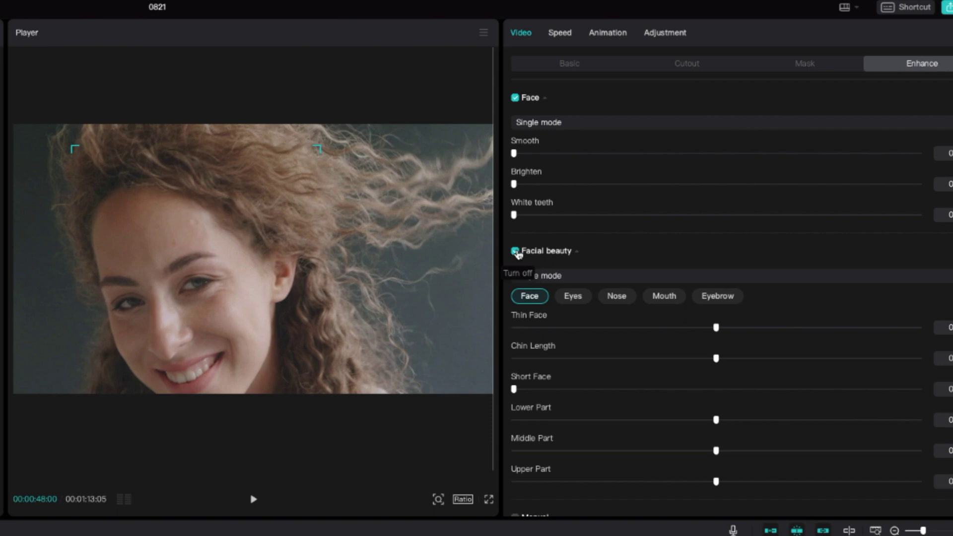
{"action": "scroll", "coordinate": [518, 254], "scroll_direction": "down", "scroll_amount": 5}
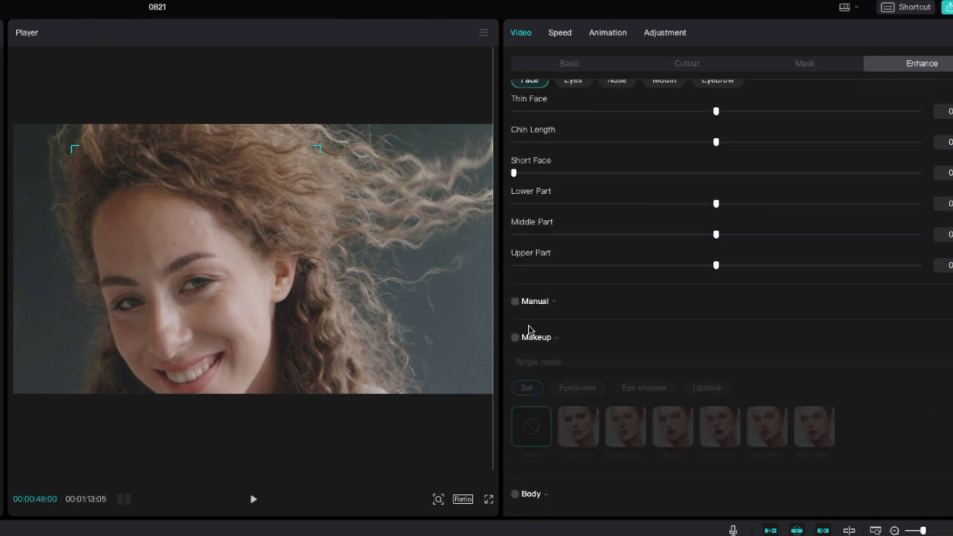
{"action": "left_click", "coordinate": [515, 339]}
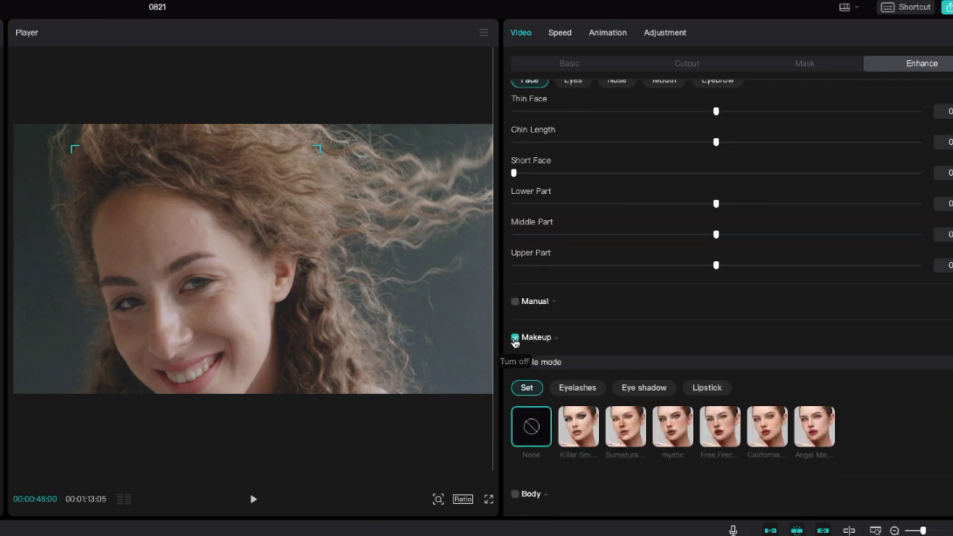
Set face Smooth to 38, White teeth to 28 and Brighten to 15.
{"action": "scroll", "coordinate": [515, 342], "scroll_direction": "up", "scroll_amount": 5}
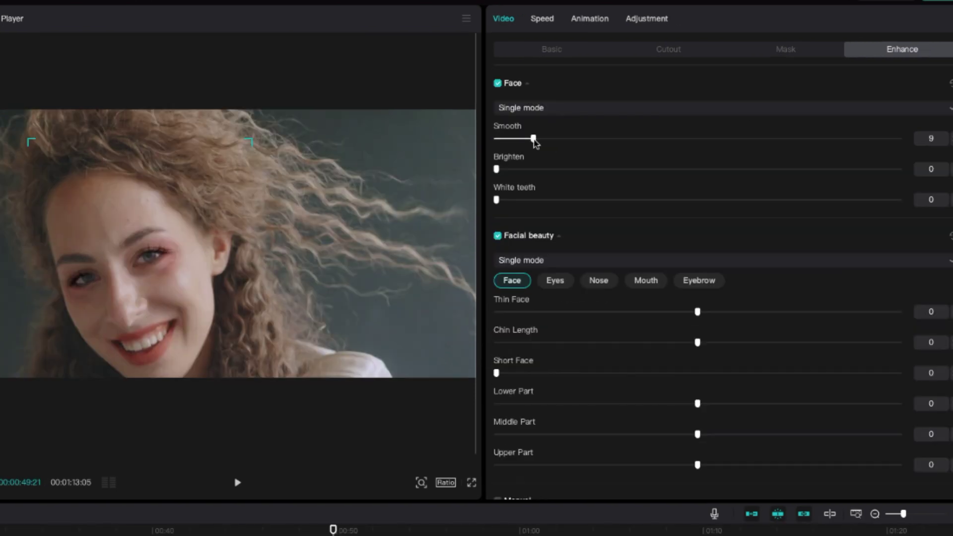
{"action": "left_click_drag", "start_coordinate": [565, 143], "coordinate": [649, 183]}
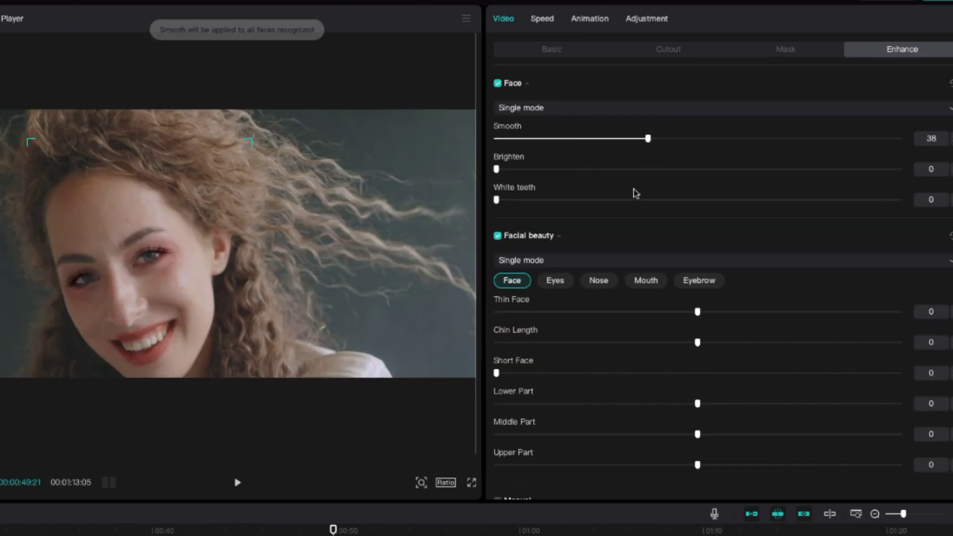
{"action": "left_click_drag", "start_coordinate": [500, 204], "coordinate": [614, 215]}
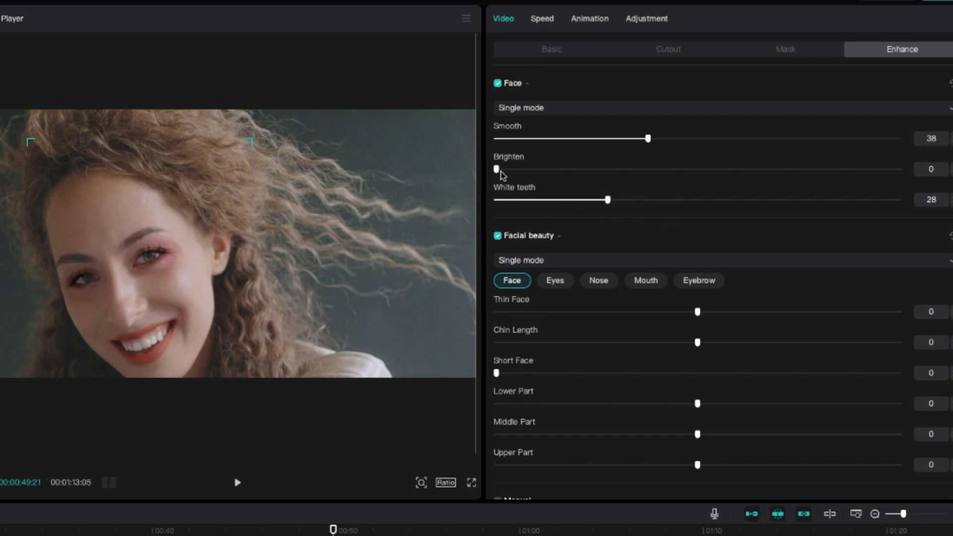
{"action": "left_click_drag", "start_coordinate": [496, 176], "coordinate": [570, 179]}
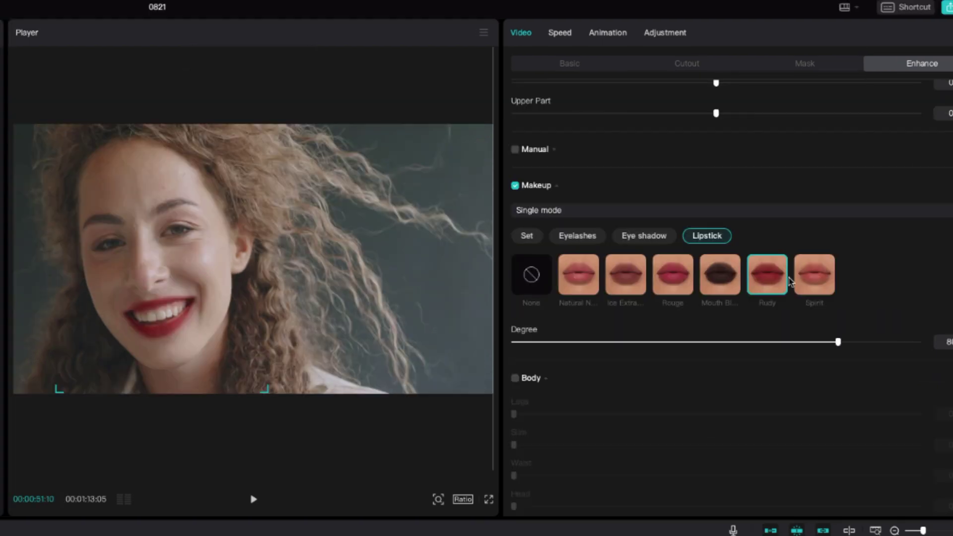
Apply Spirit lipstick and, after trying Smoky, the Innocent eye shadow, then view eyelash presets.
{"action": "left_click", "coordinate": [789, 264]}
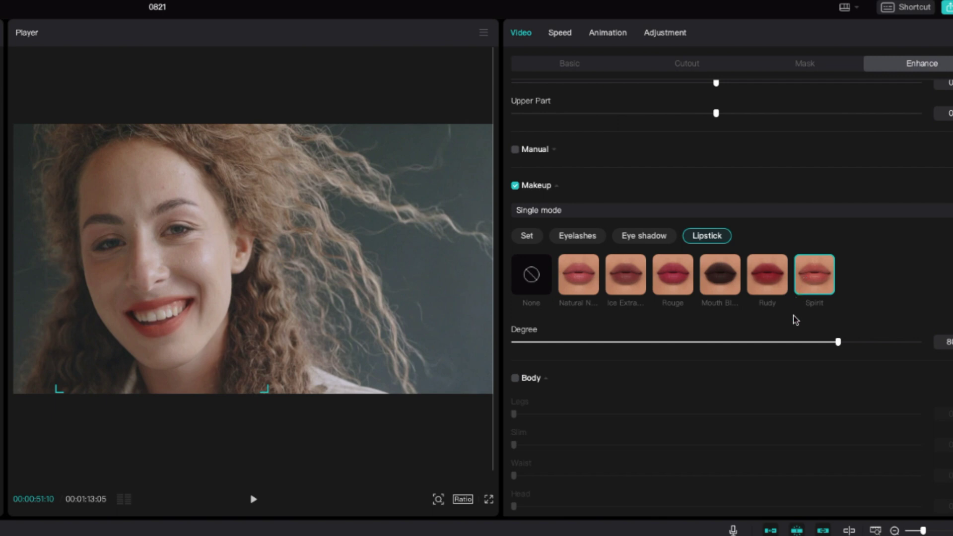
{"action": "scroll", "coordinate": [796, 320], "scroll_direction": "down", "scroll_amount": 2}
{"action": "scroll", "coordinate": [796, 321], "scroll_direction": "up", "scroll_amount": 3}
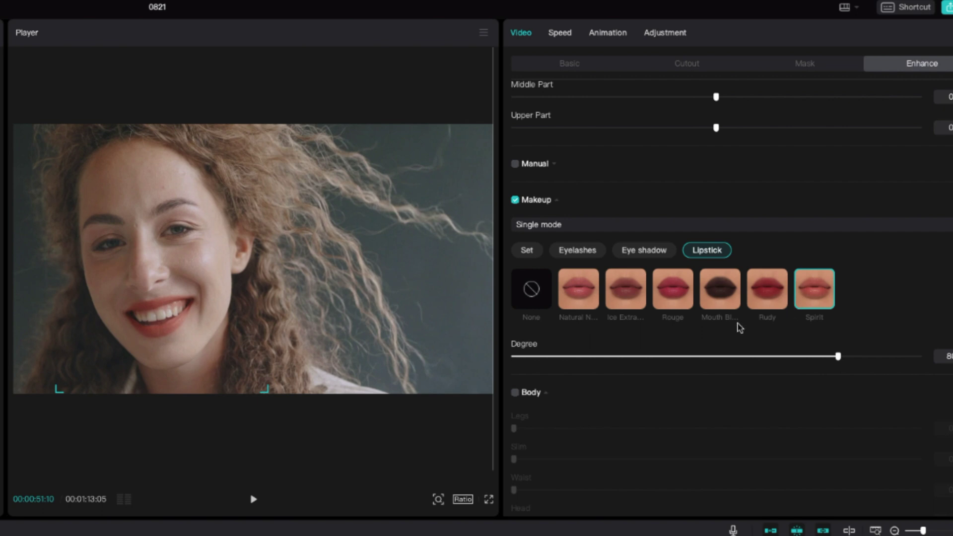
{"action": "left_click", "coordinate": [635, 260]}
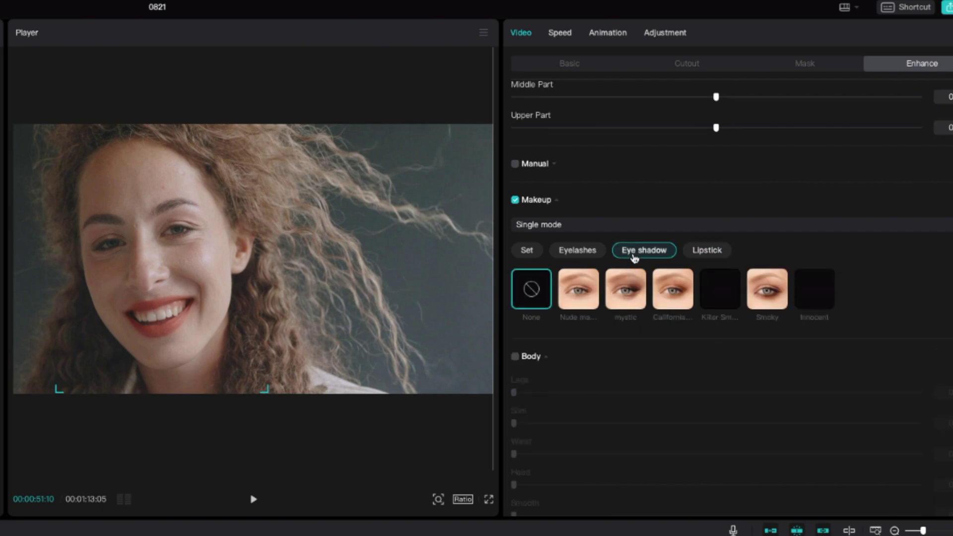
{"action": "left_click", "coordinate": [767, 304]}
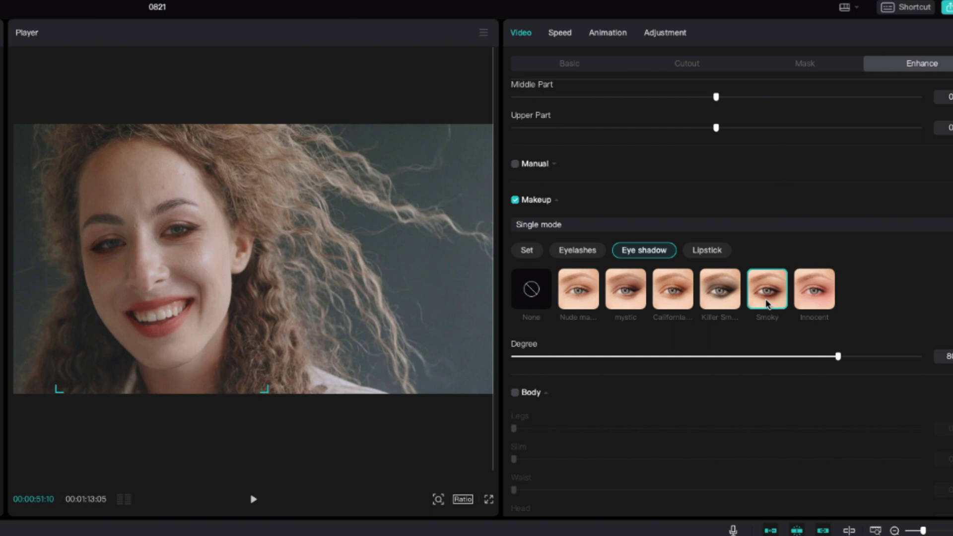
{"action": "left_click", "coordinate": [815, 298]}
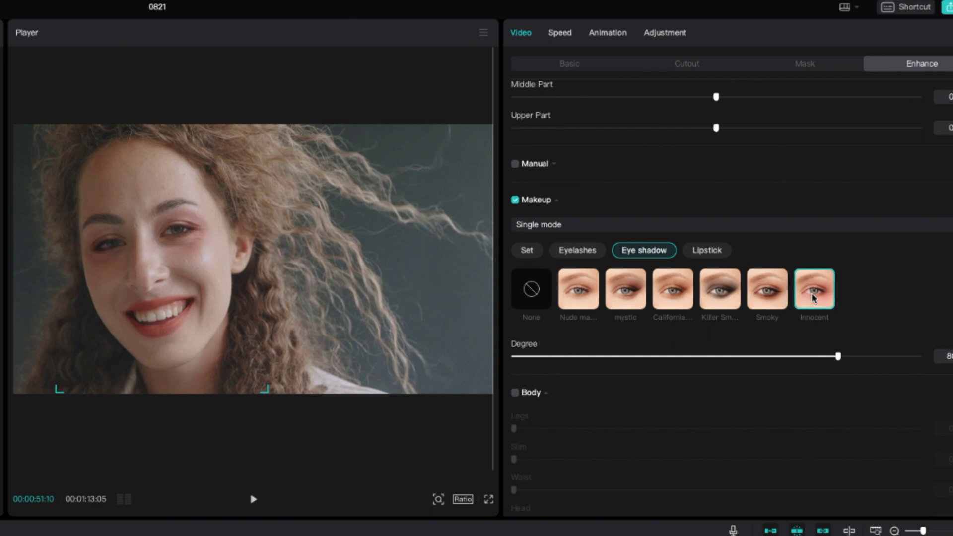
{"action": "left_click", "coordinate": [575, 255]}
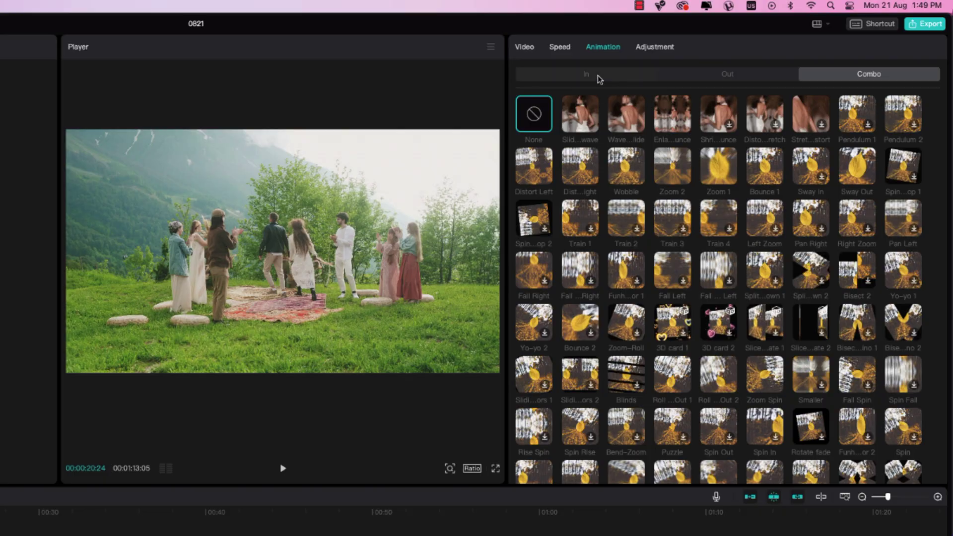
Try Zoom 1 and Shake 2 entrance animations, settling on Wiper as the In animation.
{"action": "left_click", "coordinate": [599, 78]}
{"action": "left_click", "coordinate": [674, 171]}
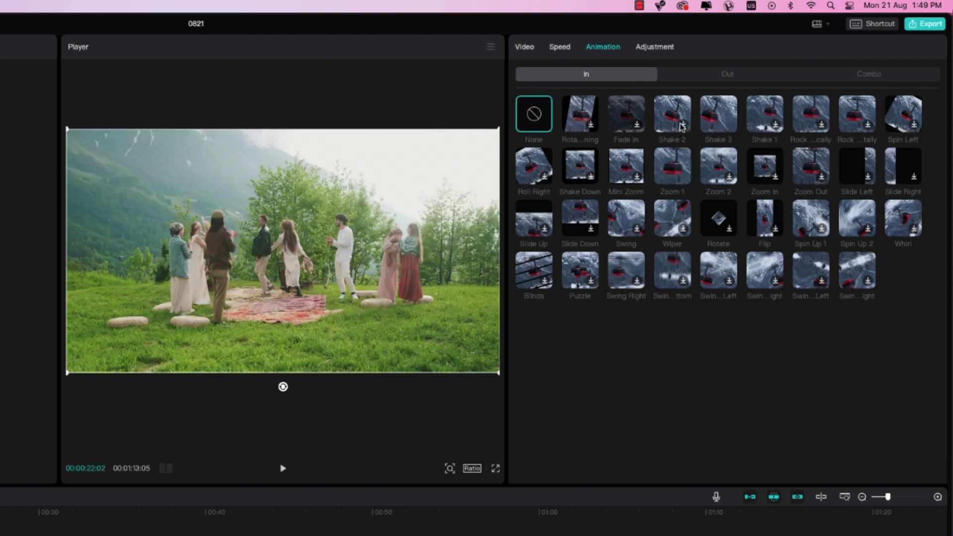
{"action": "left_click", "coordinate": [682, 127]}
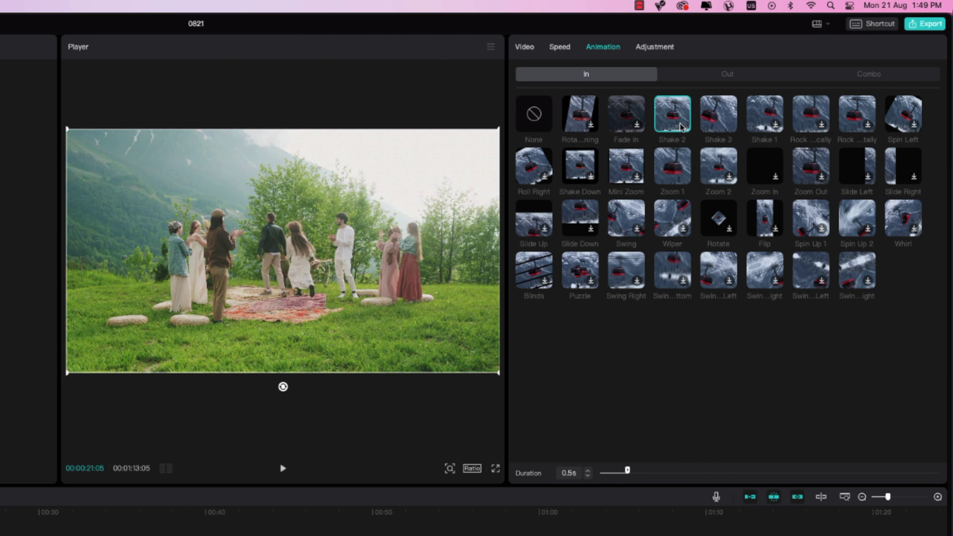
{"action": "left_click", "coordinate": [670, 233]}
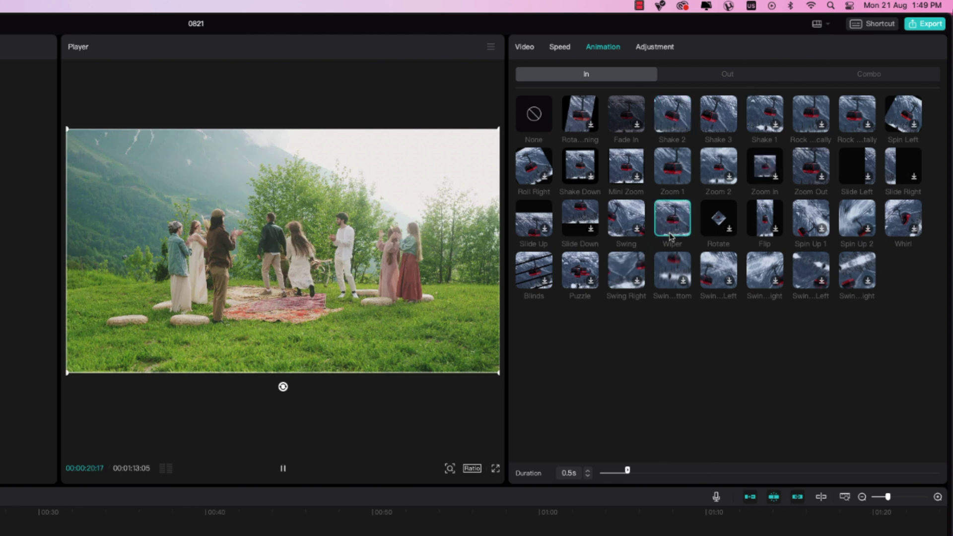
Set the clip's exit animation to Zoom In at 0.5s, replacing Rotate Out 1.
{"action": "left_click", "coordinate": [734, 78]}
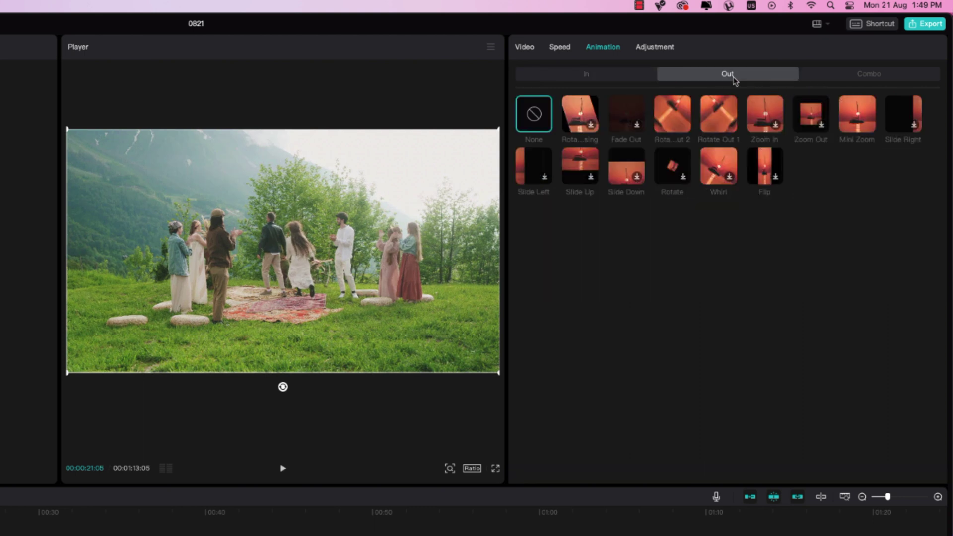
{"action": "left_click", "coordinate": [726, 124]}
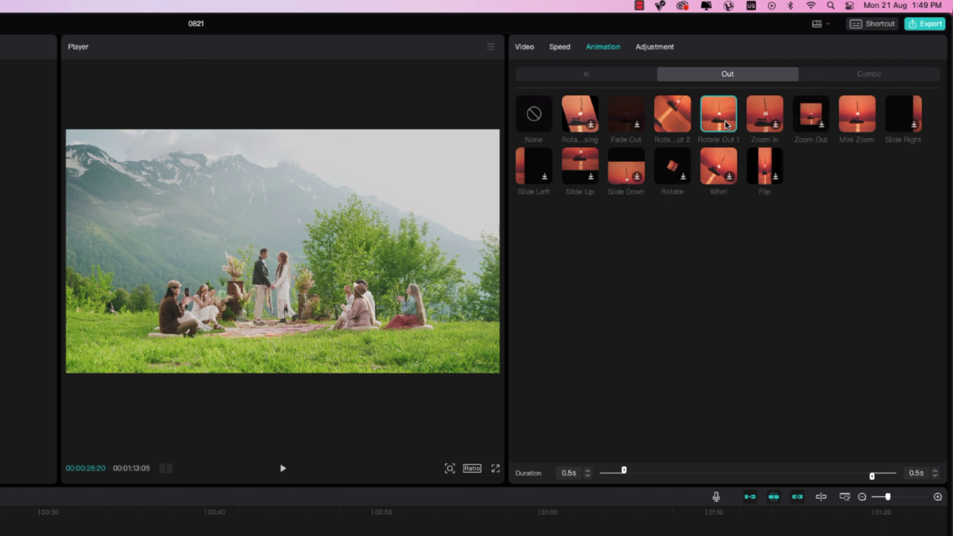
{"action": "left_click", "coordinate": [765, 129]}
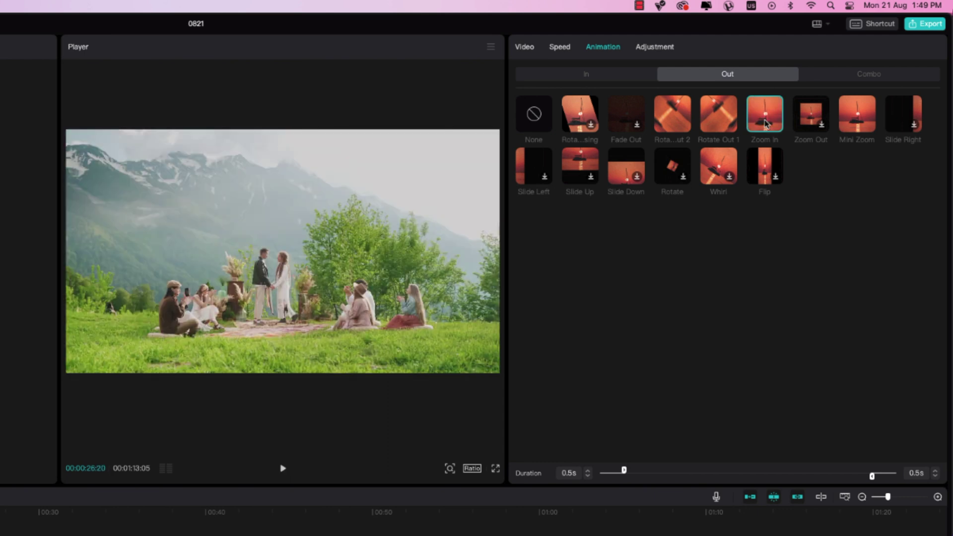
Try the Wave slide, Enlarge bounce and Shrink bounce combo animations, leaving a 5.1s combo applied.
{"action": "left_click", "coordinate": [863, 77]}
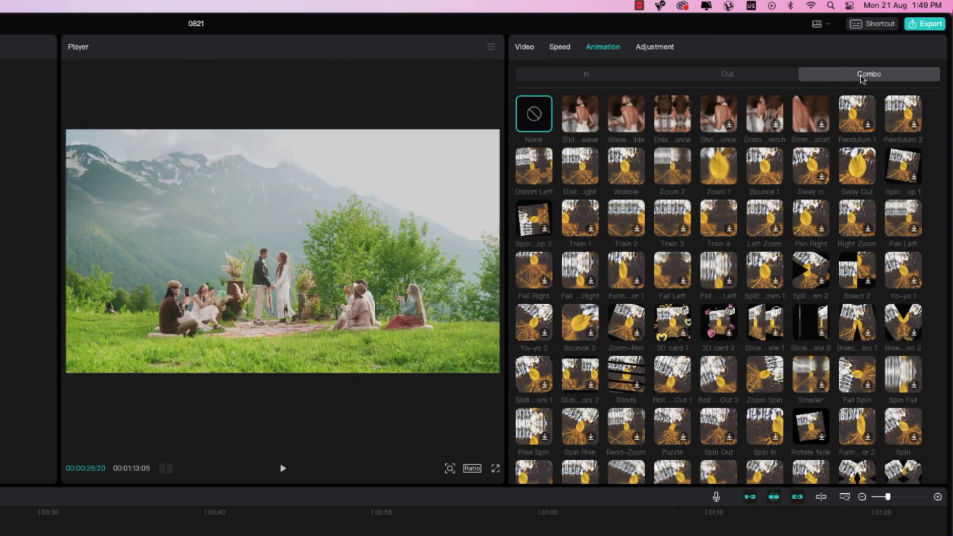
{"action": "left_click", "coordinate": [615, 126]}
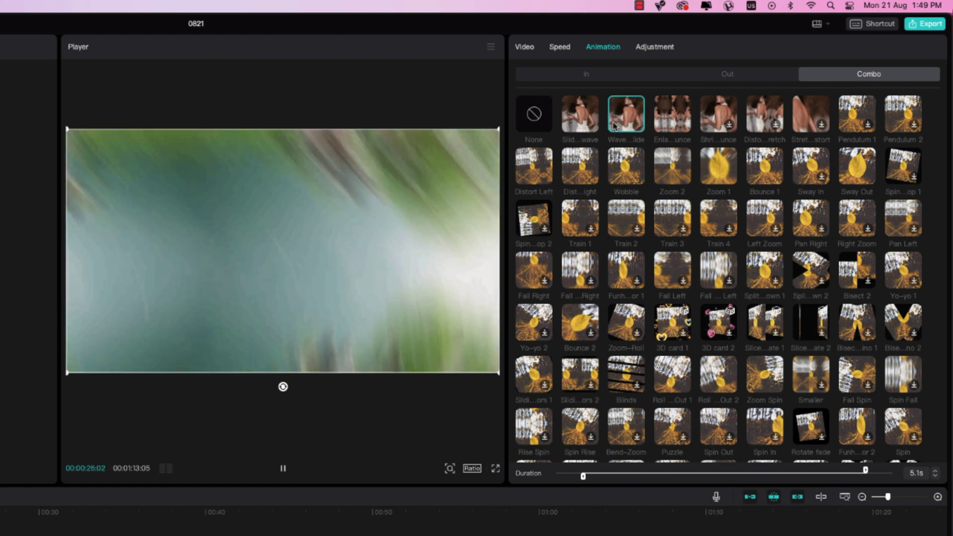
{"action": "left_click", "coordinate": [669, 128]}
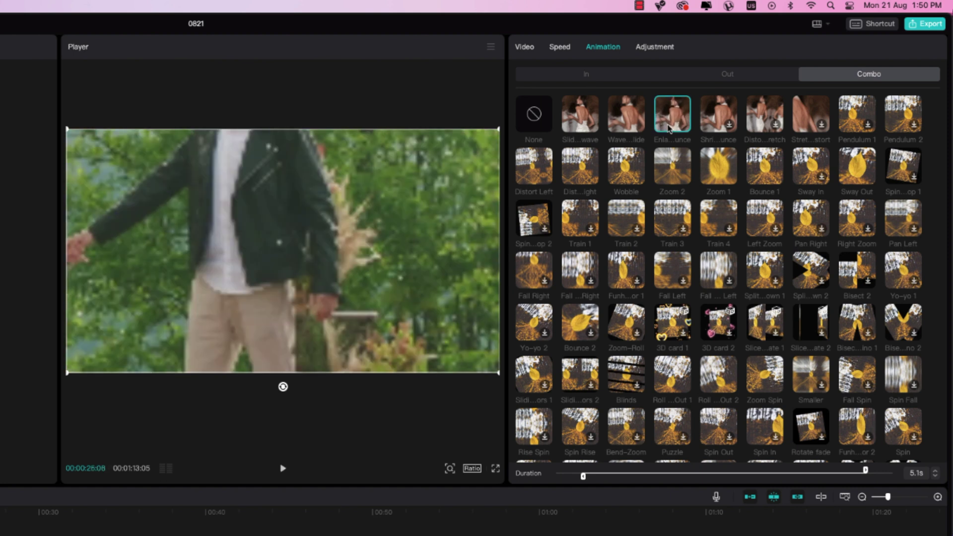
{"action": "left_click", "coordinate": [715, 127]}
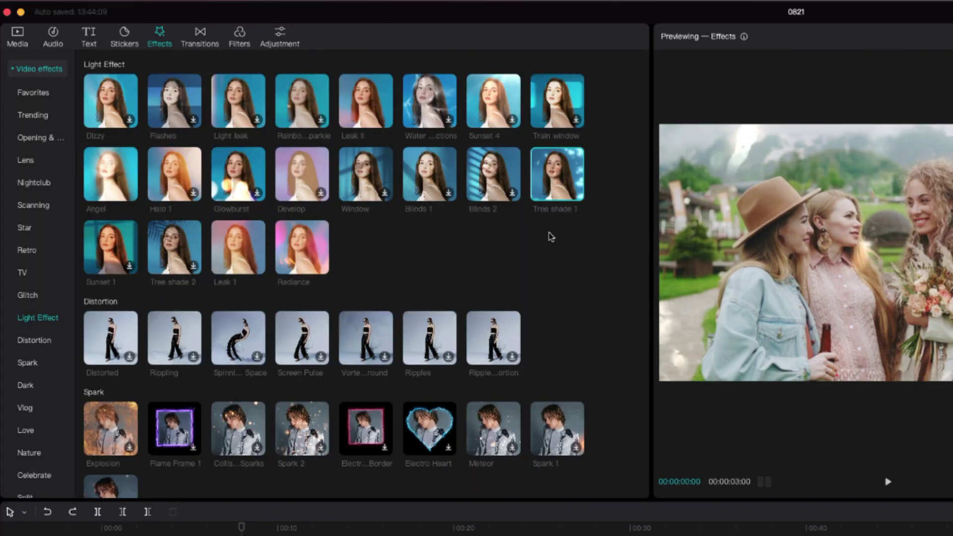
Scroll the video effects grid and preview the Spark 2 effect.
{"action": "scroll", "coordinate": [551, 237], "scroll_direction": "up", "scroll_amount": 2}
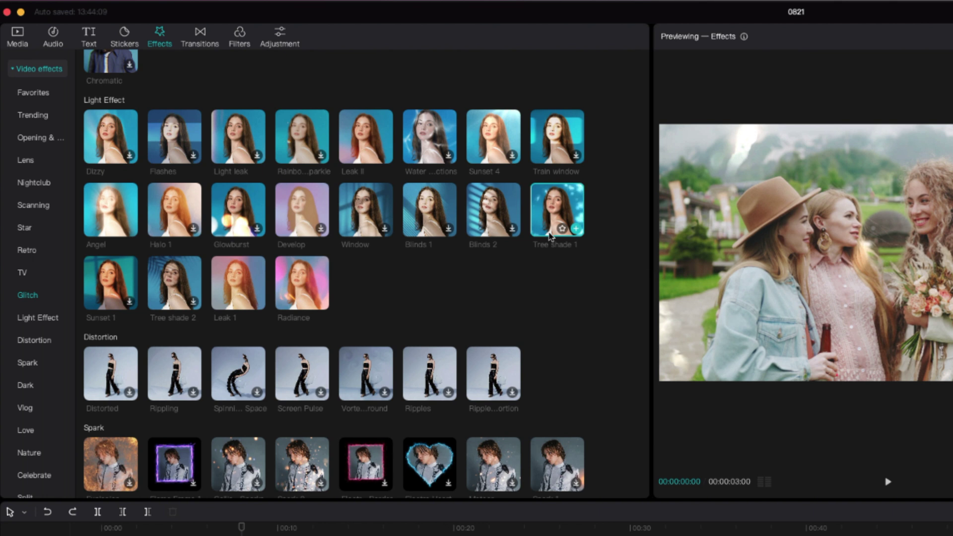
{"action": "scroll", "coordinate": [550, 237], "scroll_direction": "down", "scroll_amount": 5}
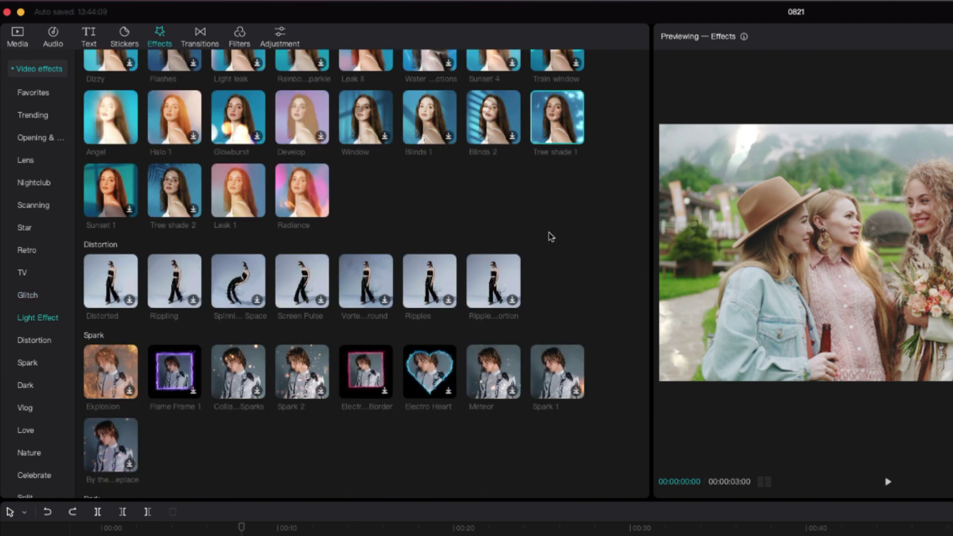
{"action": "scroll", "coordinate": [551, 237], "scroll_direction": "down", "scroll_amount": 1}
{"action": "left_click", "coordinate": [303, 360]}
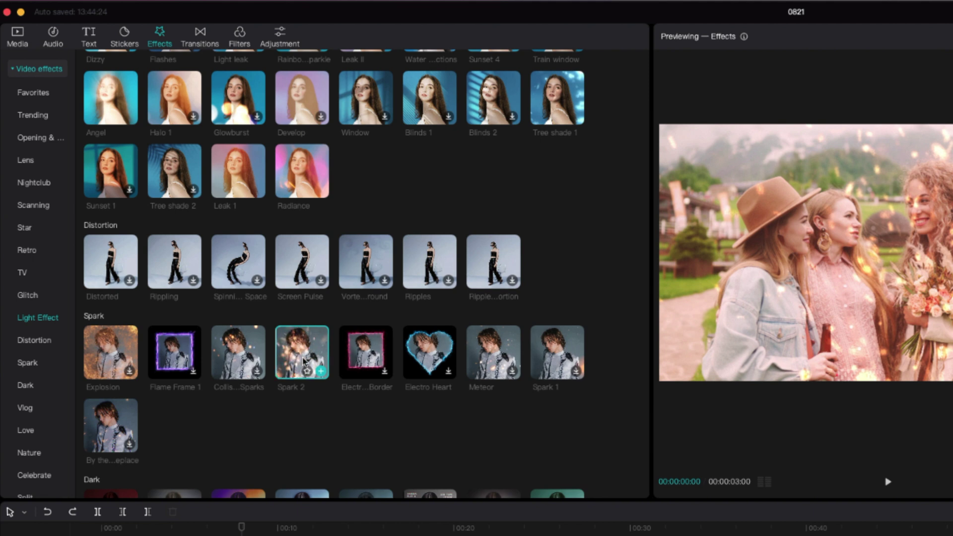
Scroll further and jump to the Nature section, showing Nature and Celebrate effects.
{"action": "scroll", "coordinate": [304, 359], "scroll_direction": "down", "scroll_amount": 3}
{"action": "scroll", "coordinate": [304, 359], "scroll_direction": "down", "scroll_amount": 3}
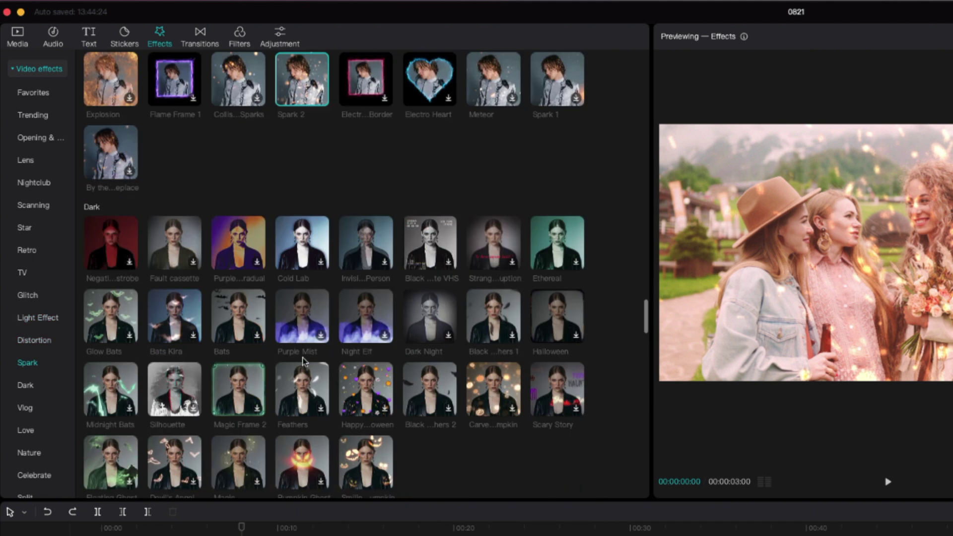
{"action": "scroll", "coordinate": [303, 360], "scroll_direction": "down", "scroll_amount": 3}
{"action": "scroll", "coordinate": [304, 361], "scroll_direction": "down", "scroll_amount": 3}
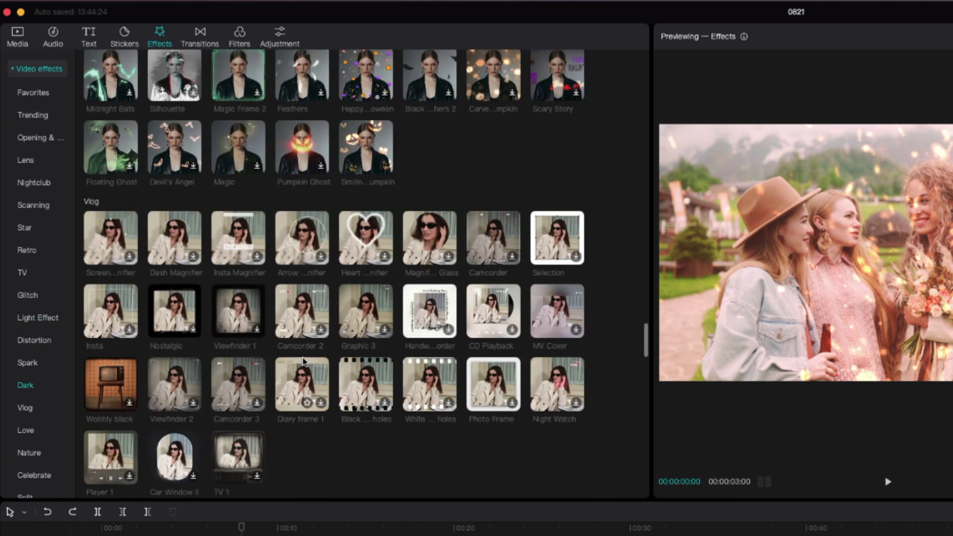
{"action": "left_click", "coordinate": [31, 453]}
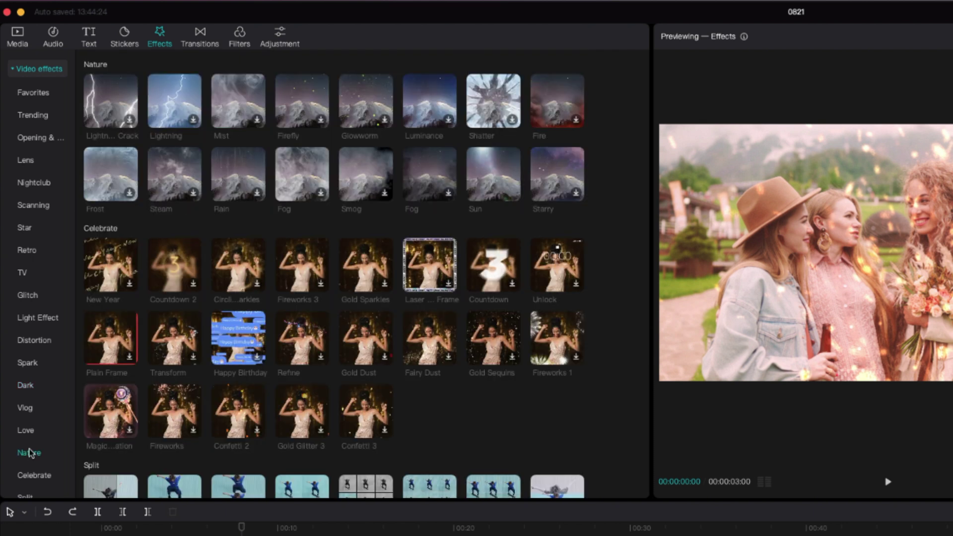
Preview Gold Dust, then download and preview the Fairy Dust effect.
{"action": "left_click", "coordinate": [354, 346]}
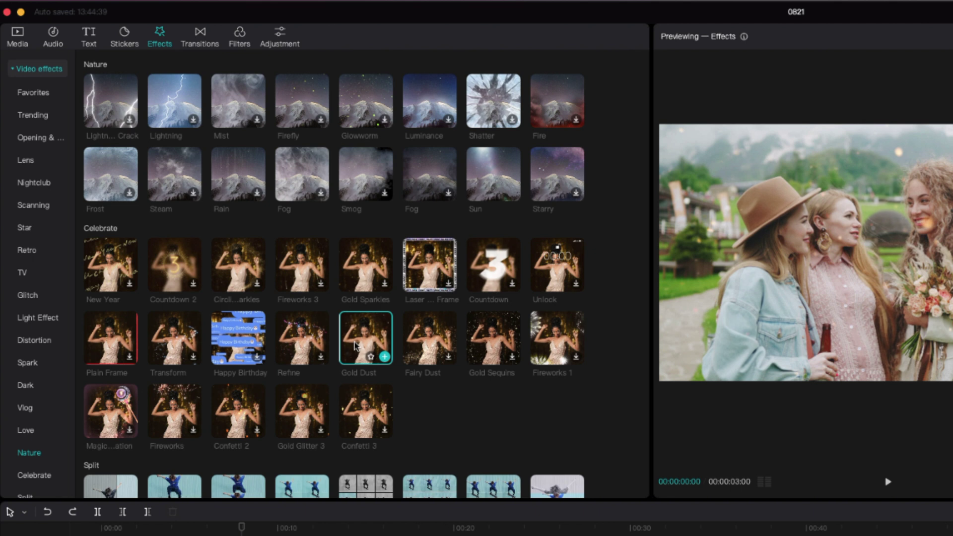
{"action": "left_click", "coordinate": [418, 355]}
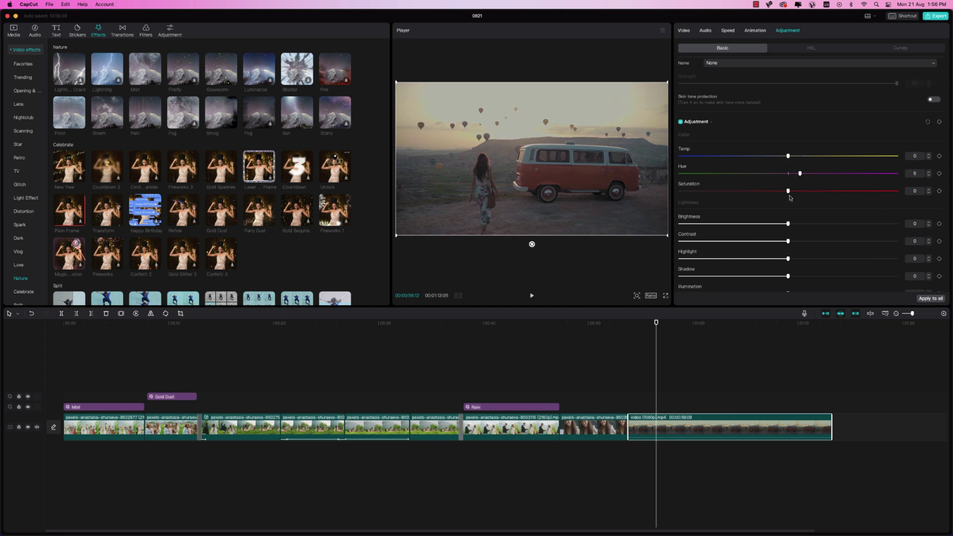
Raise the van clip's Brightness to 2 and Contrast to 4 in Basic adjustments.
{"action": "scroll", "coordinate": [795, 207], "scroll_direction": "down", "scroll_amount": 1}
{"action": "left_click_drag", "start_coordinate": [800, 194], "coordinate": [809, 239]}
{"action": "scroll", "coordinate": [851, 89], "scroll_direction": "down", "scroll_amount": 1}
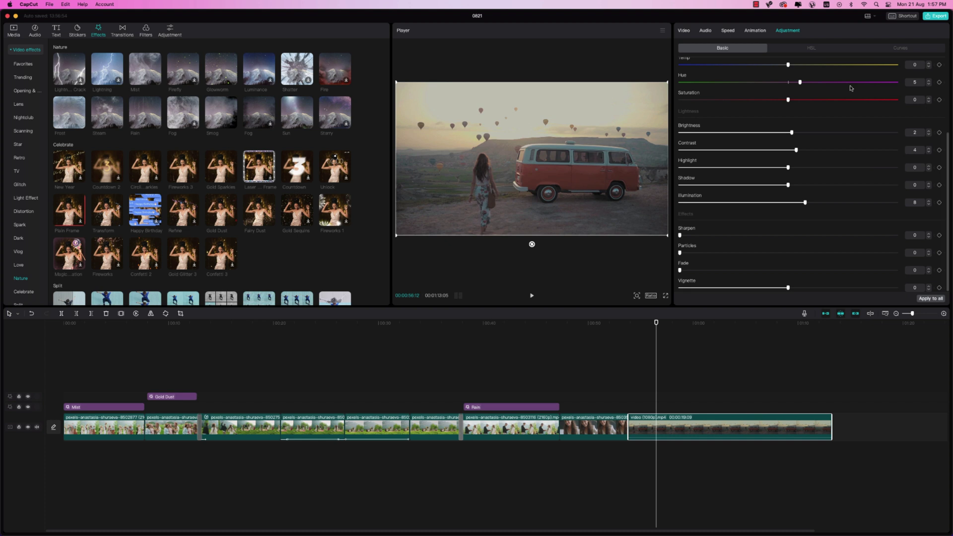
In HSL, set the yellow channel to Hue -20 and Saturation 14.
{"action": "left_click", "coordinate": [812, 48]}
{"action": "left_click", "coordinate": [758, 81]}
{"action": "left_click_drag", "start_coordinate": [789, 116], "coordinate": [812, 116]}
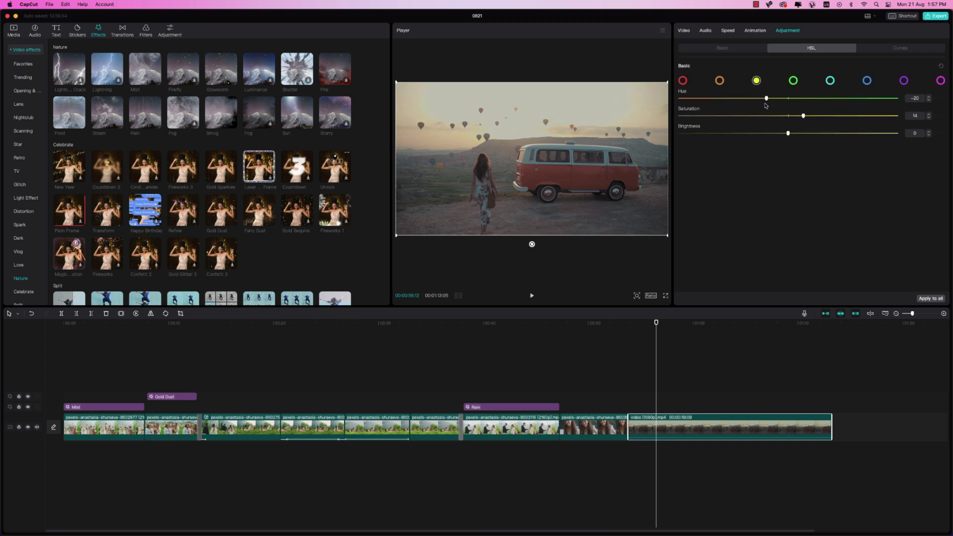
Add two control points on the Luma curve, review the RGB curves, then go back to HSL.
{"action": "left_click", "coordinate": [888, 49]}
{"action": "left_click", "coordinate": [741, 222]}
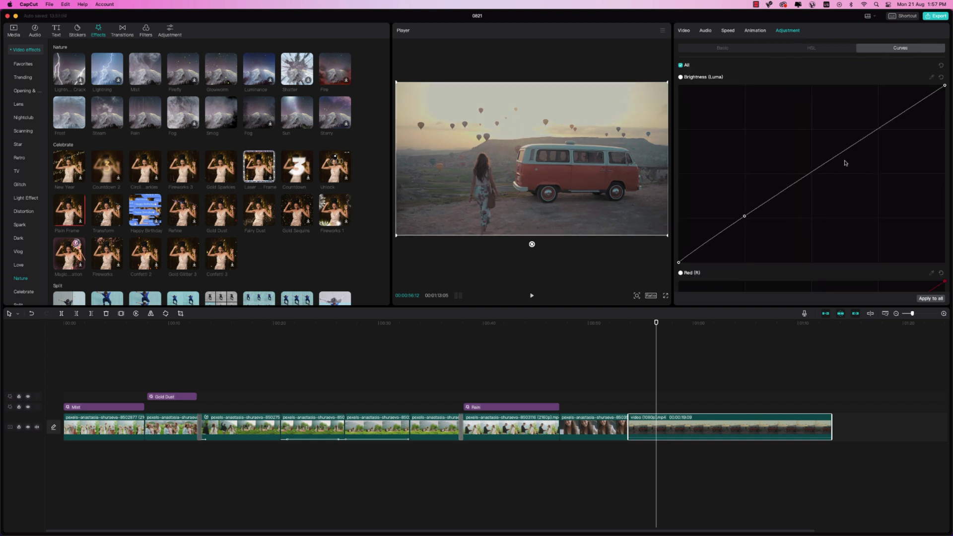
{"action": "left_click", "coordinate": [801, 177]}
{"action": "scroll", "coordinate": [896, 131], "scroll_direction": "down", "scroll_amount": 5}
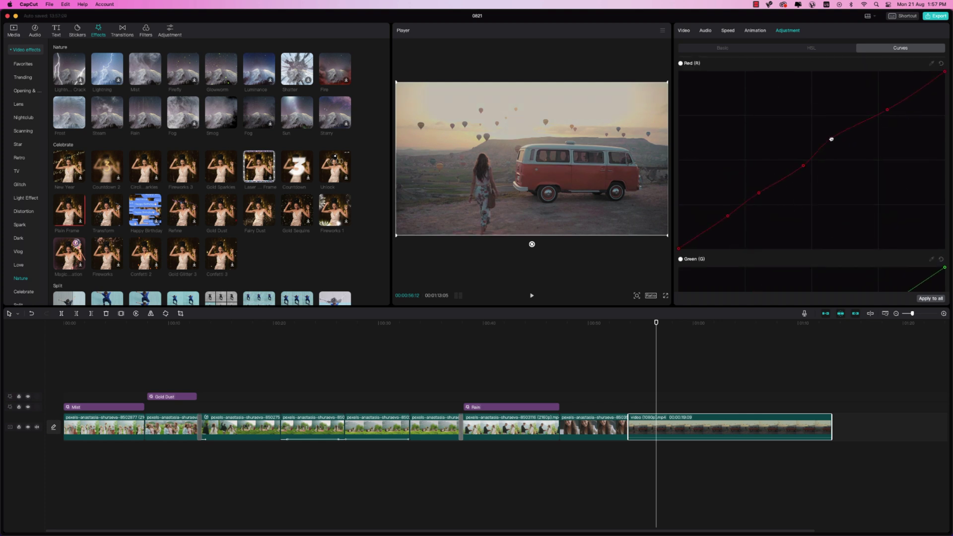
{"action": "scroll", "coordinate": [822, 194], "scroll_direction": "down", "scroll_amount": 4}
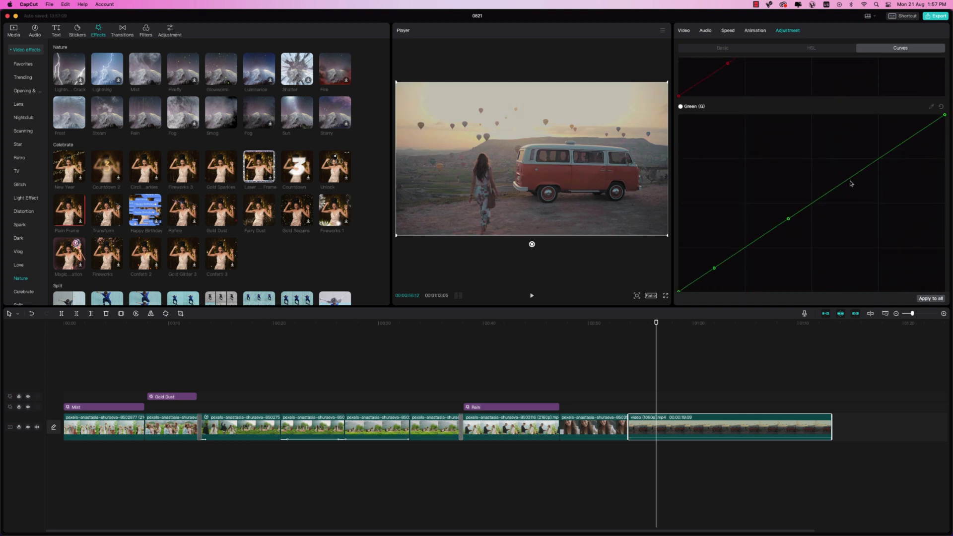
{"action": "scroll", "coordinate": [738, 240], "scroll_direction": "down", "scroll_amount": 5}
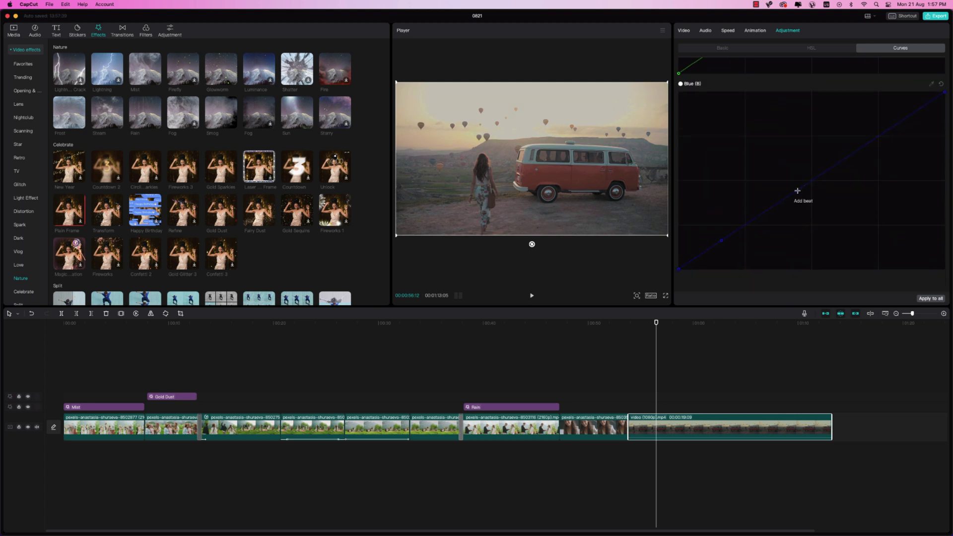
{"action": "scroll", "coordinate": [806, 204], "scroll_direction": "up", "scroll_amount": 15}
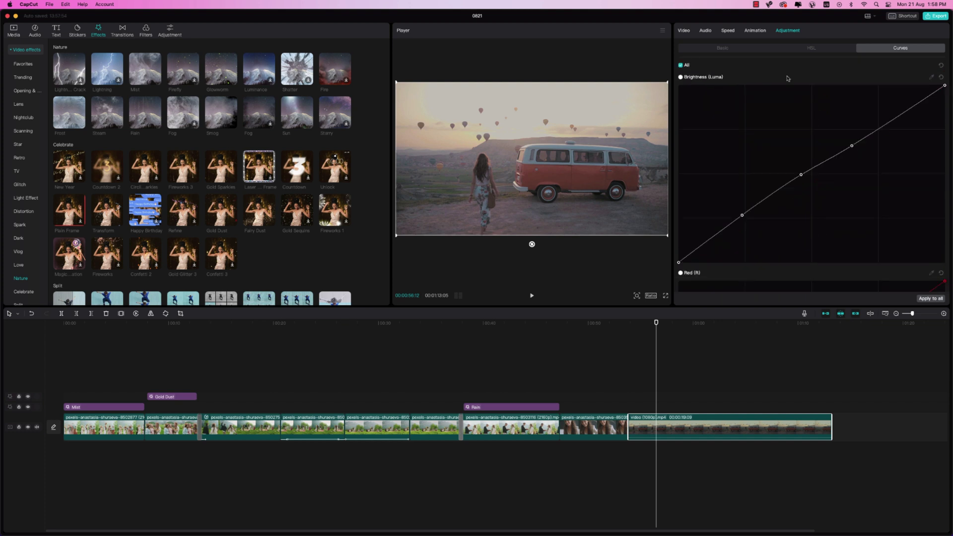
{"action": "left_click", "coordinate": [800, 47]}
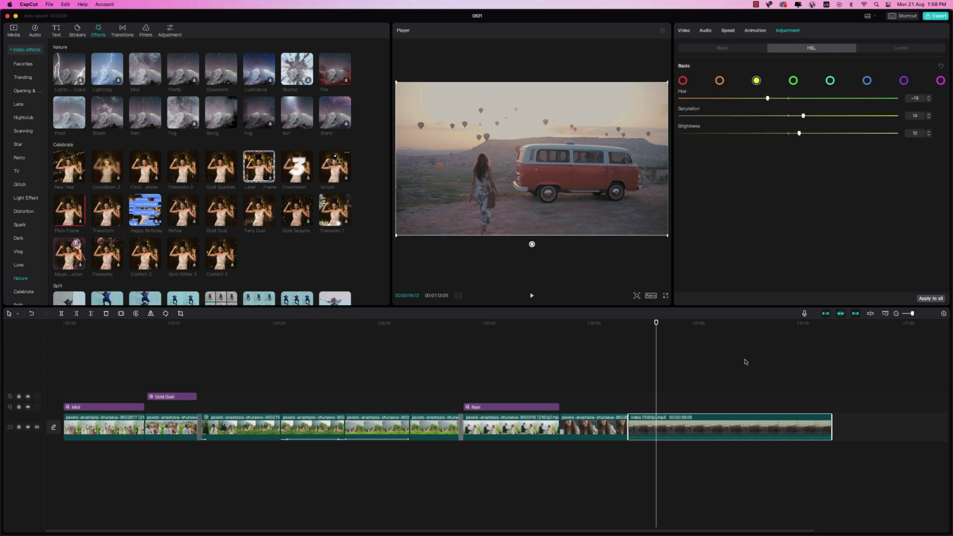
Raise the van clip's contrast from 4 to 13 in Basic adjustments, then replay the graded clip.
{"action": "left_click", "coordinate": [723, 48]}
{"action": "scroll", "coordinate": [790, 132], "scroll_direction": "down", "scroll_amount": 3}
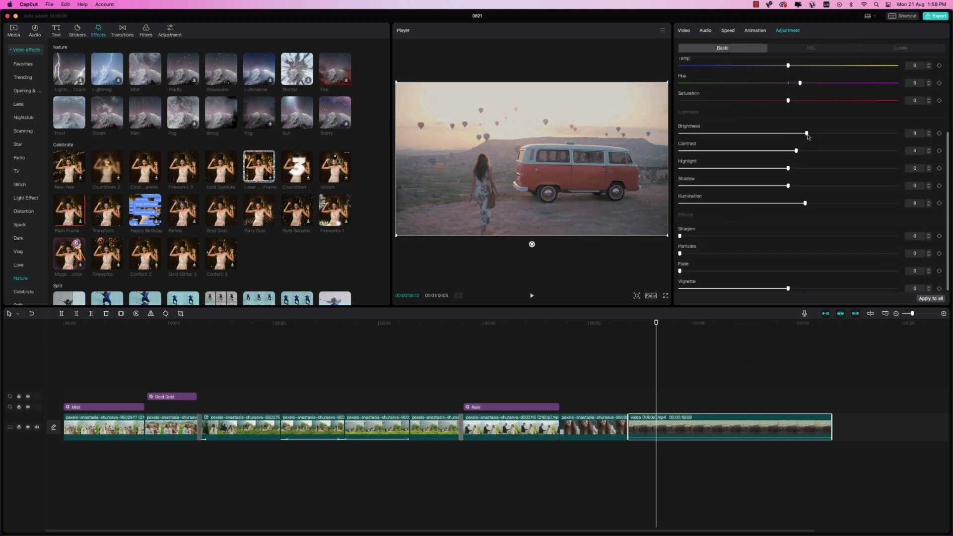
{"action": "left_click_drag", "start_coordinate": [797, 151], "coordinate": [821, 164]}
{"action": "scroll", "coordinate": [742, 243], "scroll_direction": "up", "scroll_amount": 3}
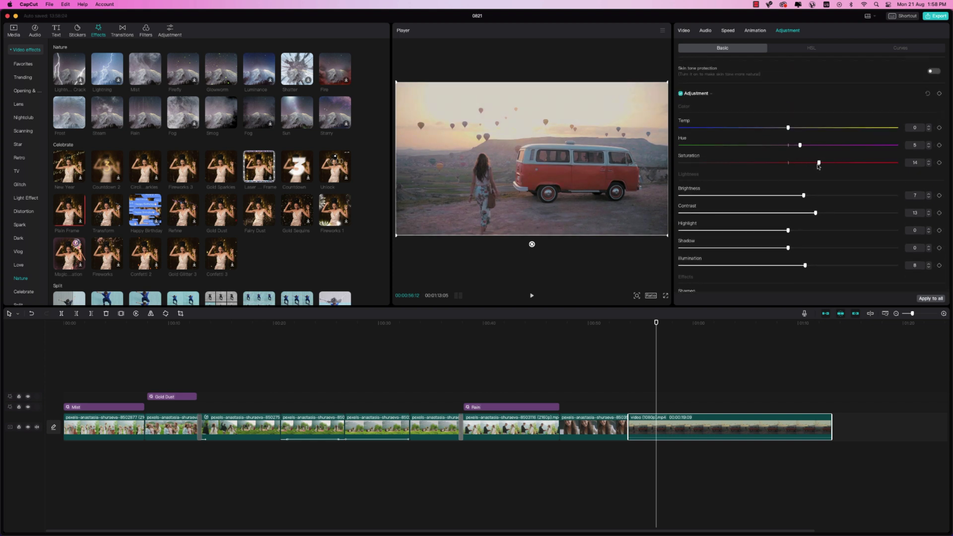
{"action": "left_click", "coordinate": [615, 332]}
{"action": "key", "text": "space"}
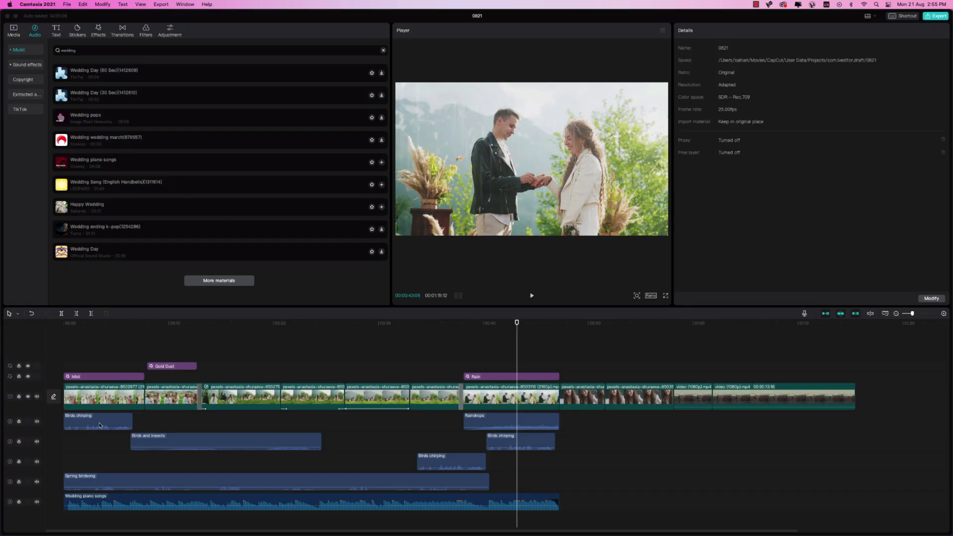
Check the volume of the Birds chirping, Birds and insects, and lower Birds chirping clips.
{"action": "left_click", "coordinate": [99, 425]}
{"action": "left_click", "coordinate": [195, 439]}
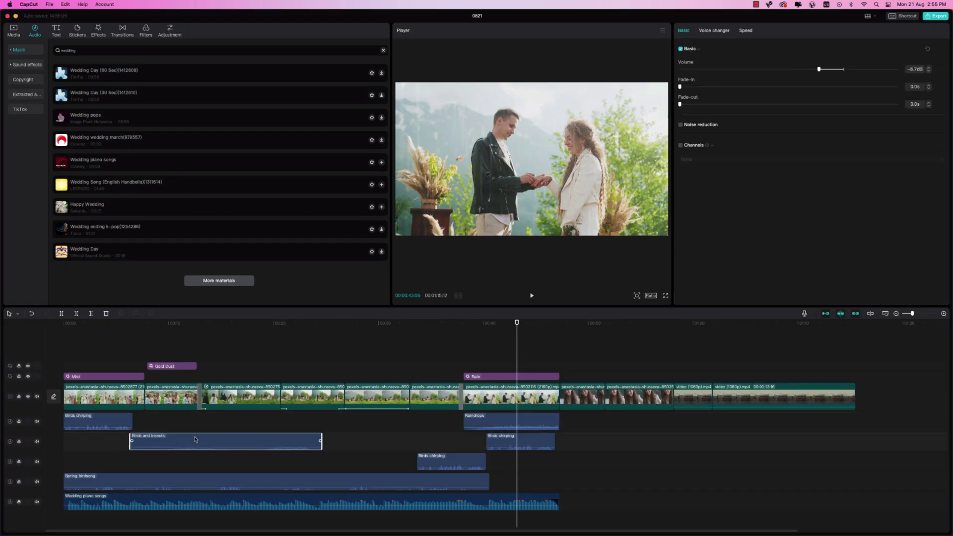
{"action": "scroll", "coordinate": [191, 147], "scroll_direction": "down", "scroll_amount": 15}
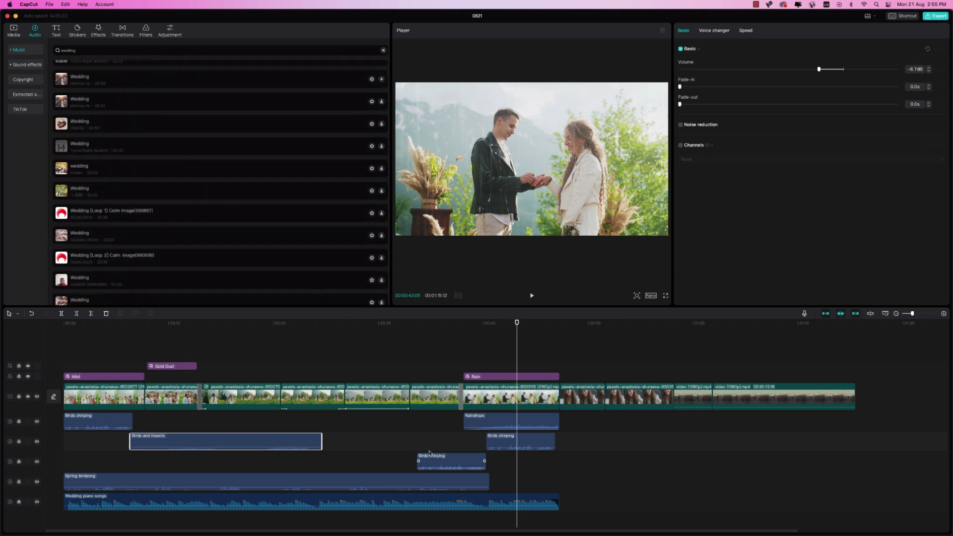
{"action": "left_click", "coordinate": [444, 465]}
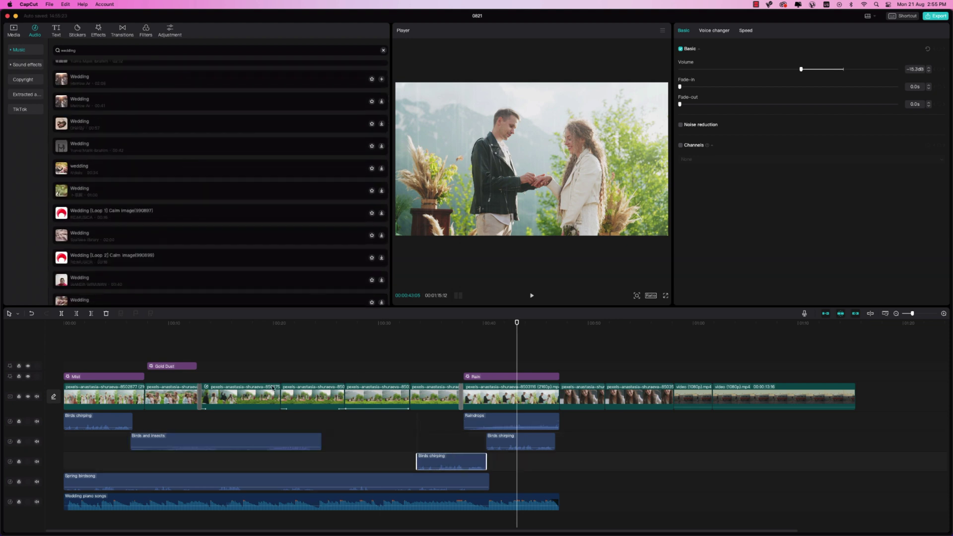
{"action": "scroll", "coordinate": [186, 199], "scroll_direction": "up", "scroll_amount": 3}
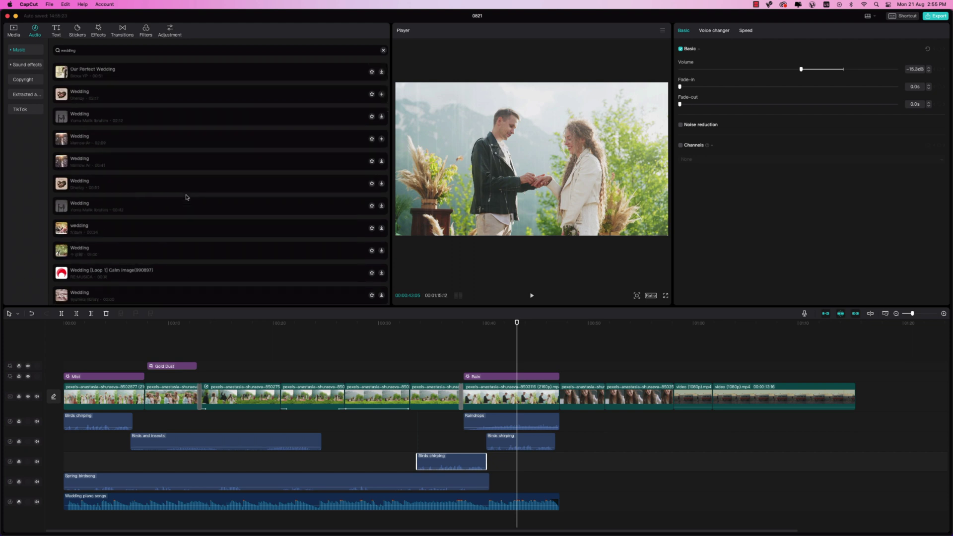
{"action": "scroll", "coordinate": [186, 197], "scroll_direction": "down", "scroll_amount": 10}
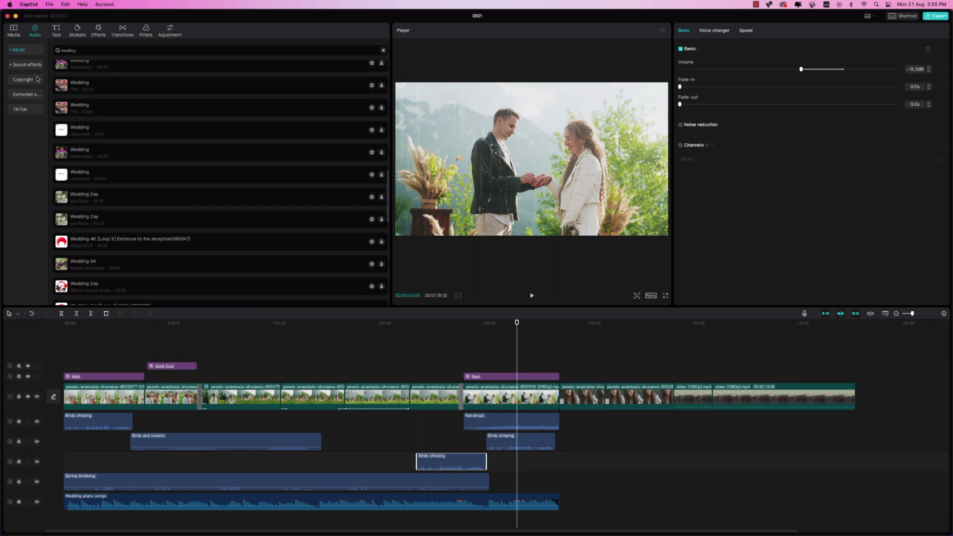
Switch the audio library to Sound effects and open the Horror category.
{"action": "left_click", "coordinate": [27, 65]}
{"action": "scroll", "coordinate": [164, 154], "scroll_direction": "down", "scroll_amount": 15}
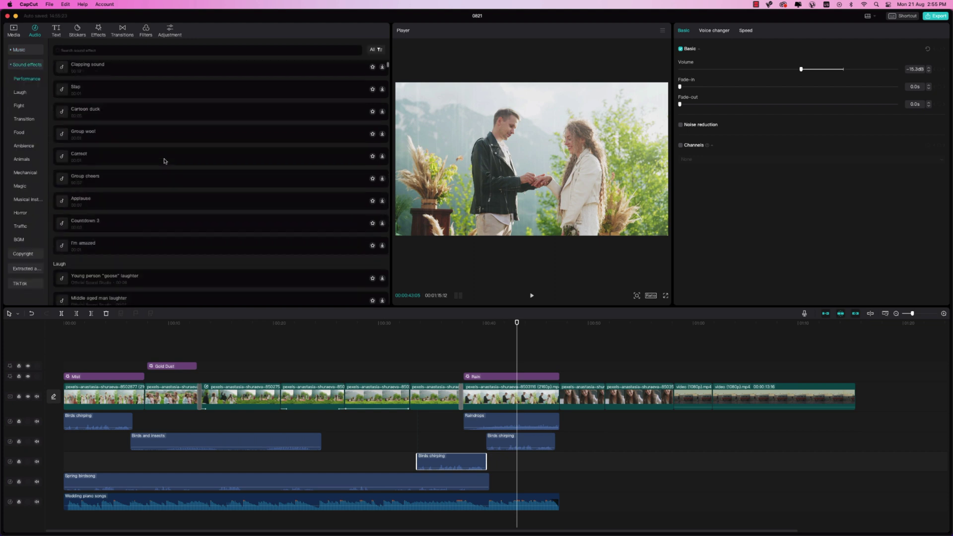
{"action": "left_click", "coordinate": [20, 214]}
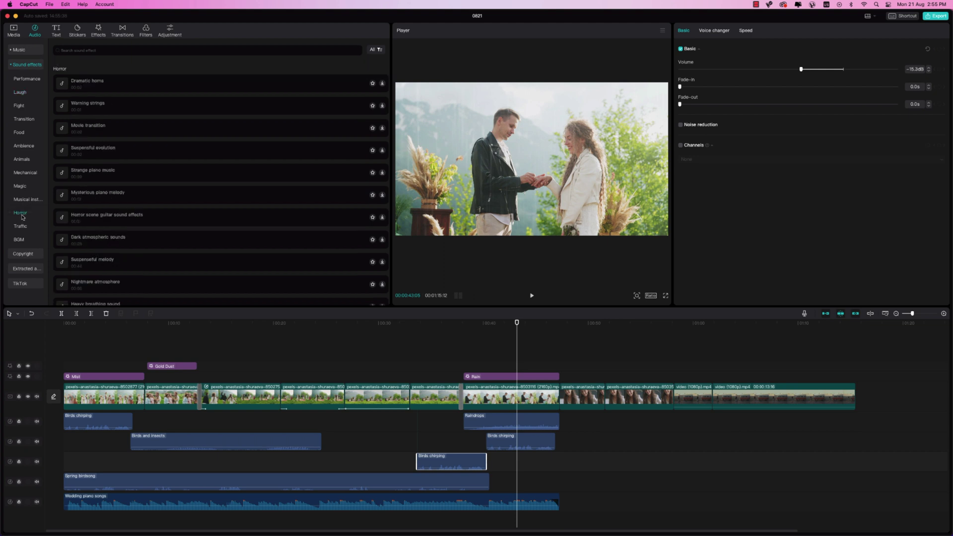